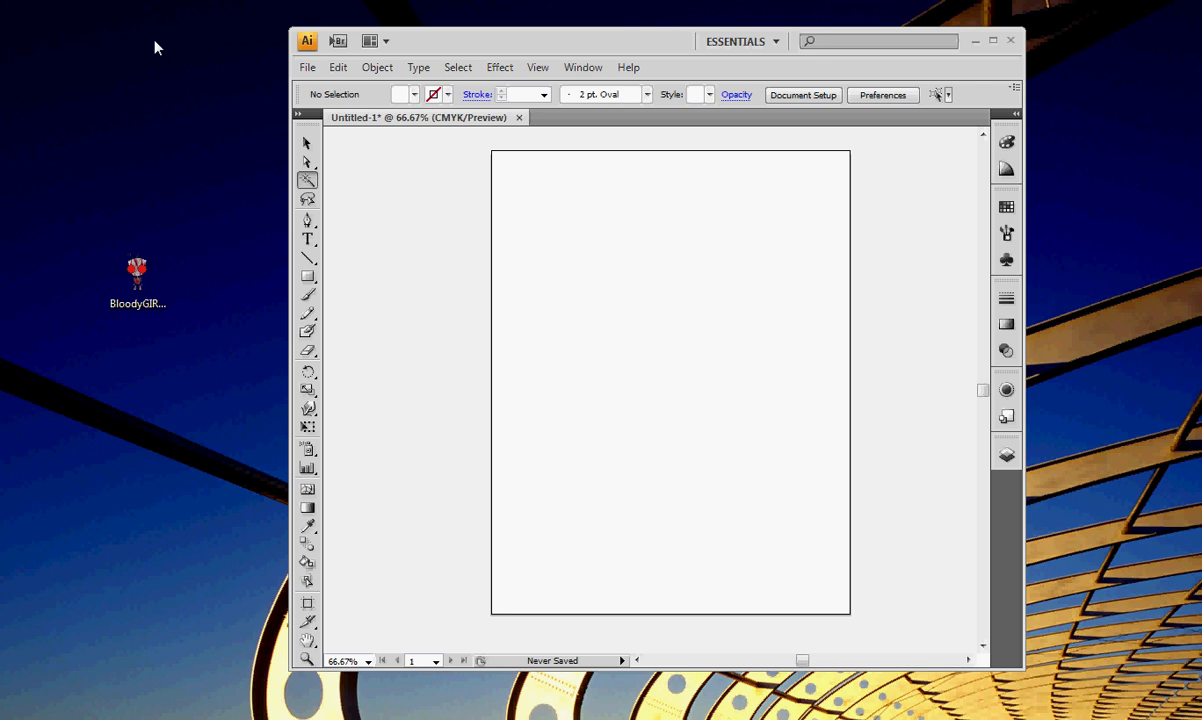
Drag BloodyGIRacopy.png onto the artboard, move it up, embed it, and Live Trace it to black and white
{"action": "left_click", "coordinate": [134, 262]}
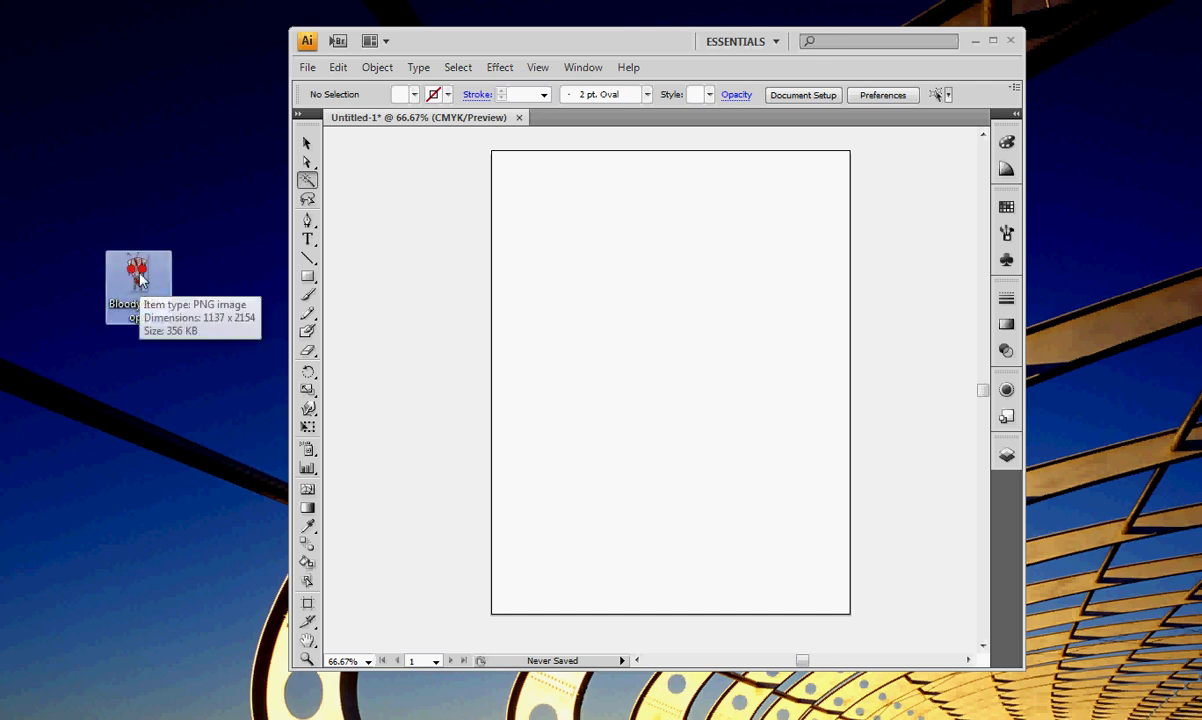
{"action": "left_click_drag", "start_coordinate": [138, 278], "coordinate": [663, 368]}
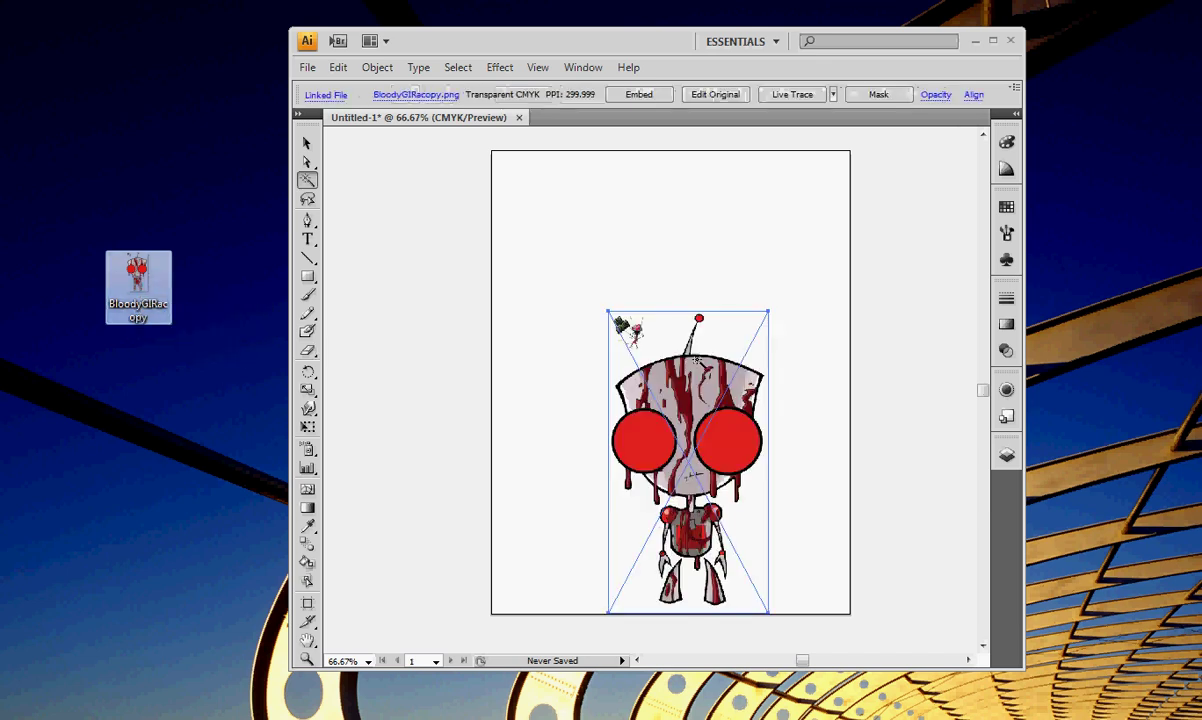
{"action": "left_click", "coordinate": [307, 143]}
{"action": "left_click_drag", "start_coordinate": [758, 443], "coordinate": [749, 338]}
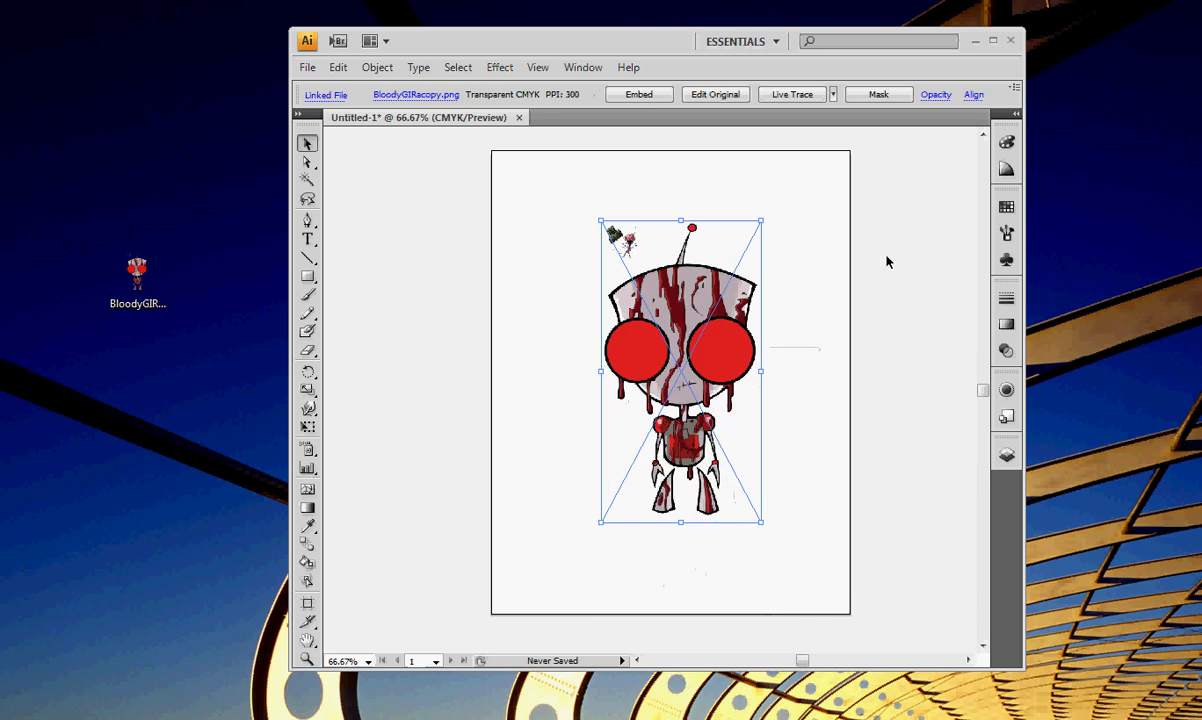
{"action": "left_click", "coordinate": [640, 95]}
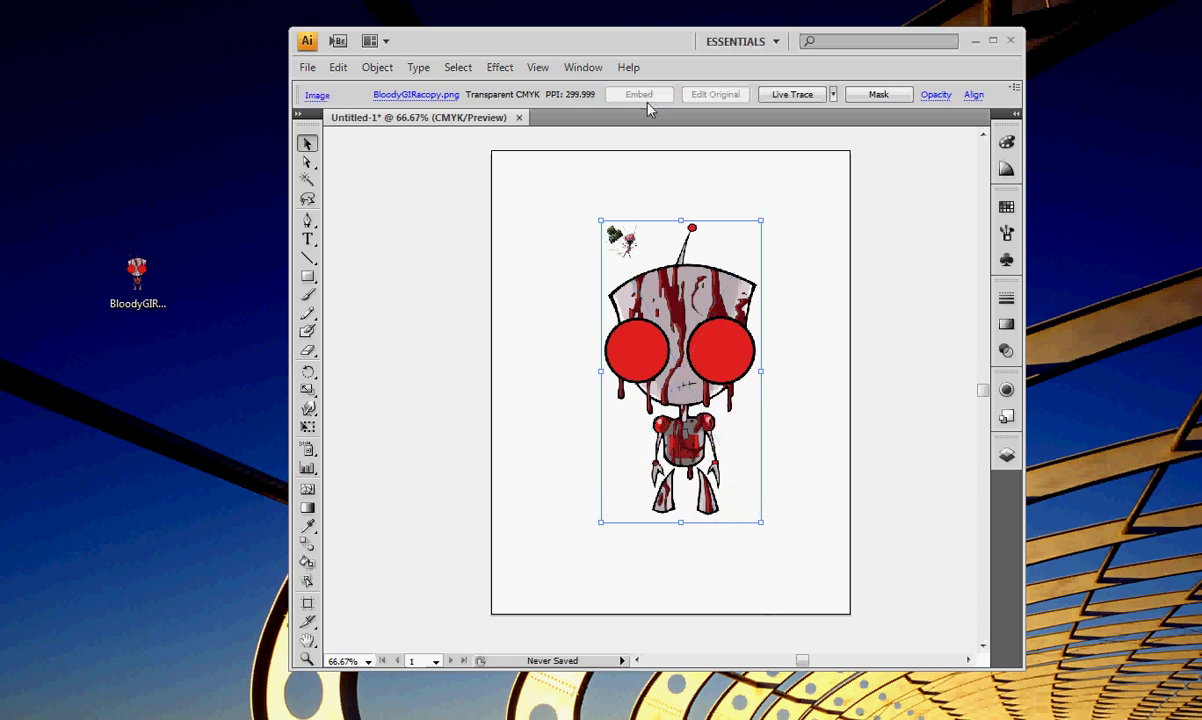
{"action": "left_click", "coordinate": [804, 97]}
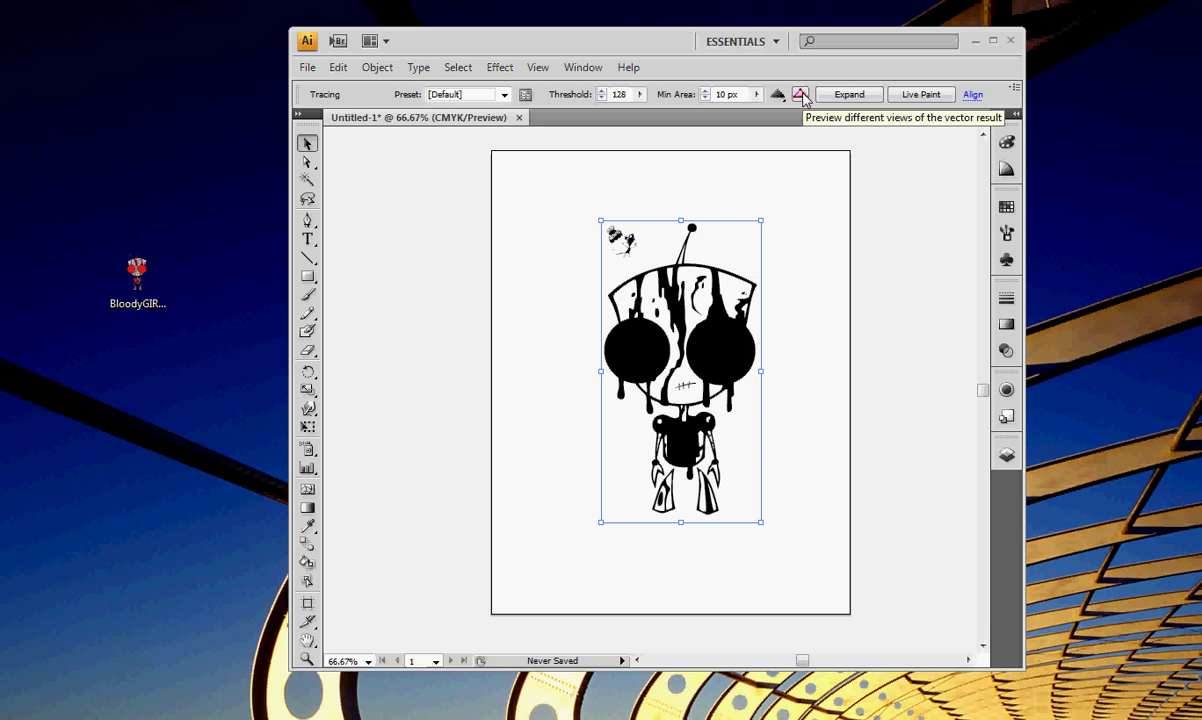
Undo the black-and-white trace and retrace the image with the Color 6 preset in Tracing Options
{"action": "right_click", "coordinate": [485, 271]}
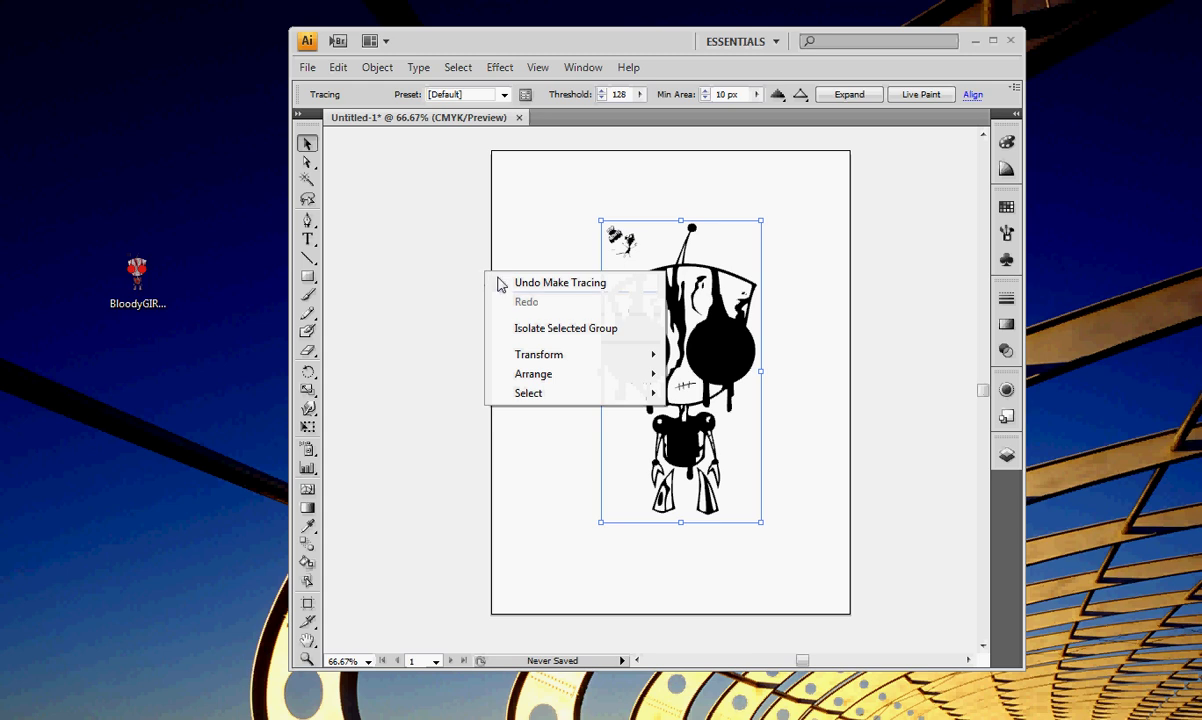
{"action": "left_click", "coordinate": [503, 280]}
{"action": "left_click", "coordinate": [832, 94]}
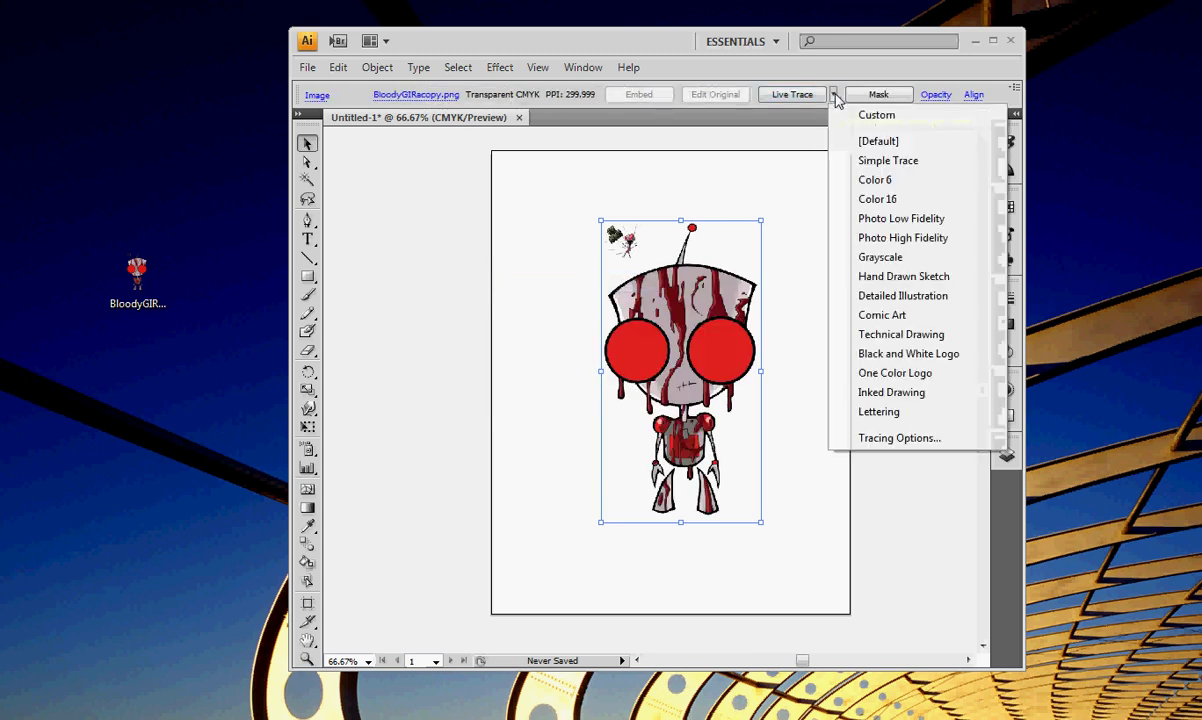
{"action": "left_click", "coordinate": [907, 443]}
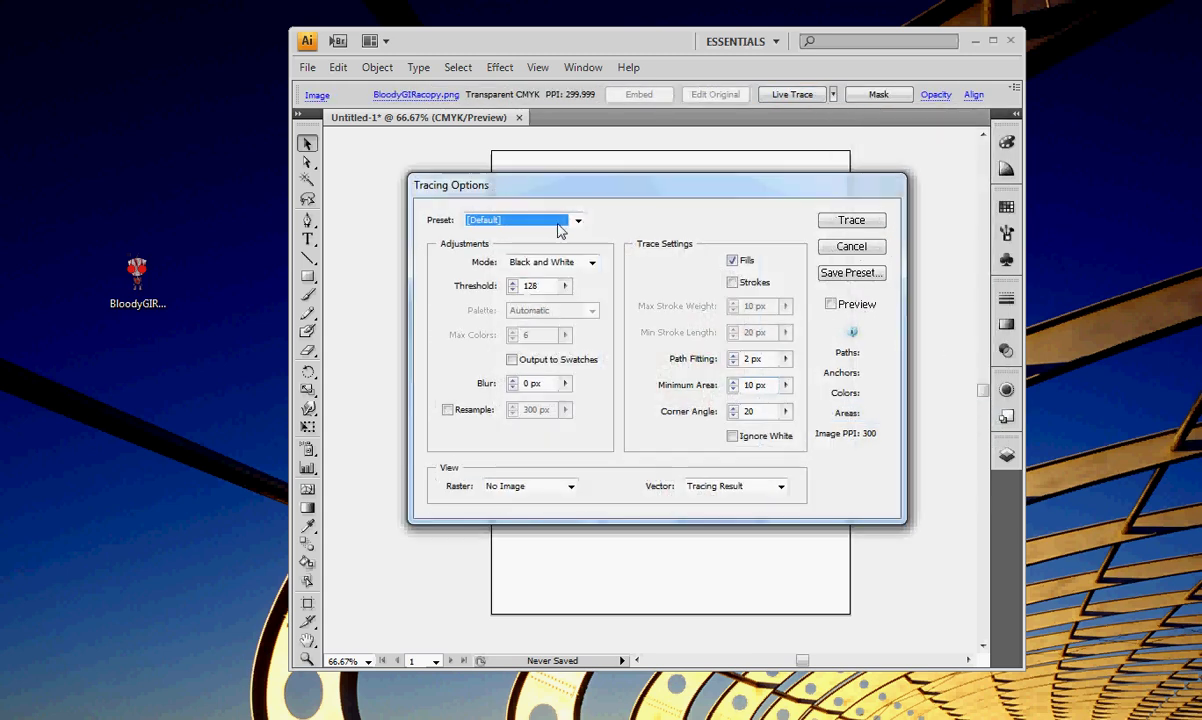
{"action": "left_click", "coordinate": [540, 215]}
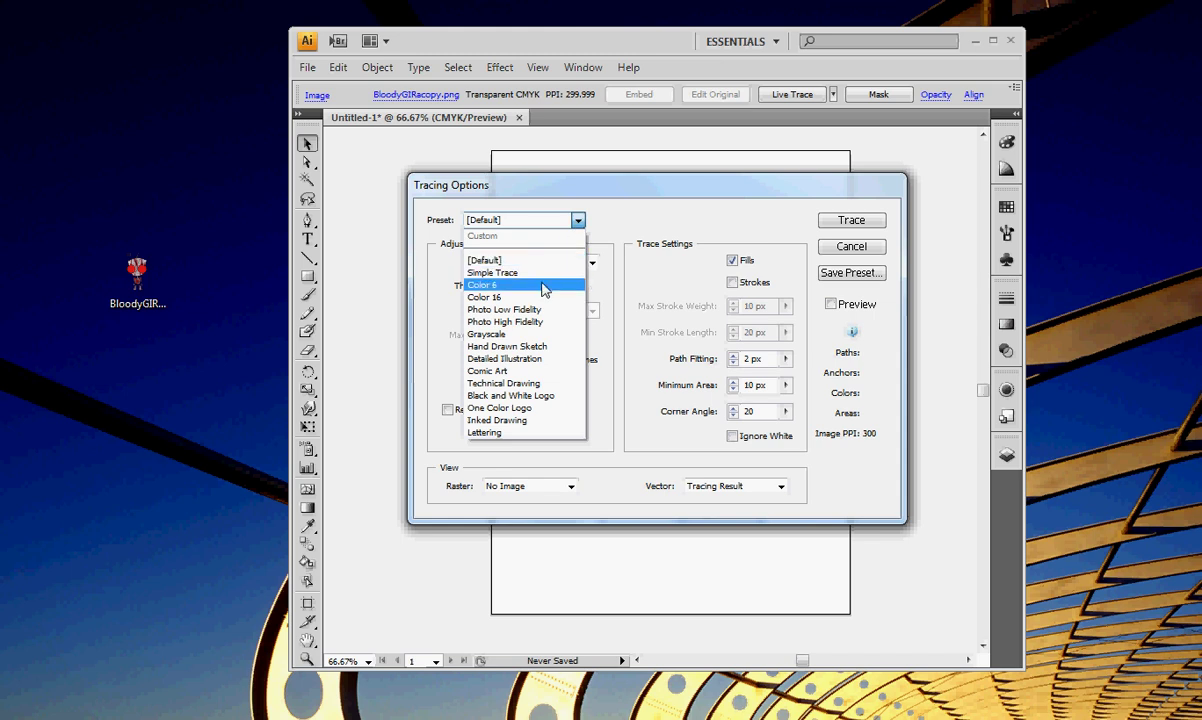
{"action": "left_click", "coordinate": [540, 286]}
{"action": "left_click", "coordinate": [843, 222]}
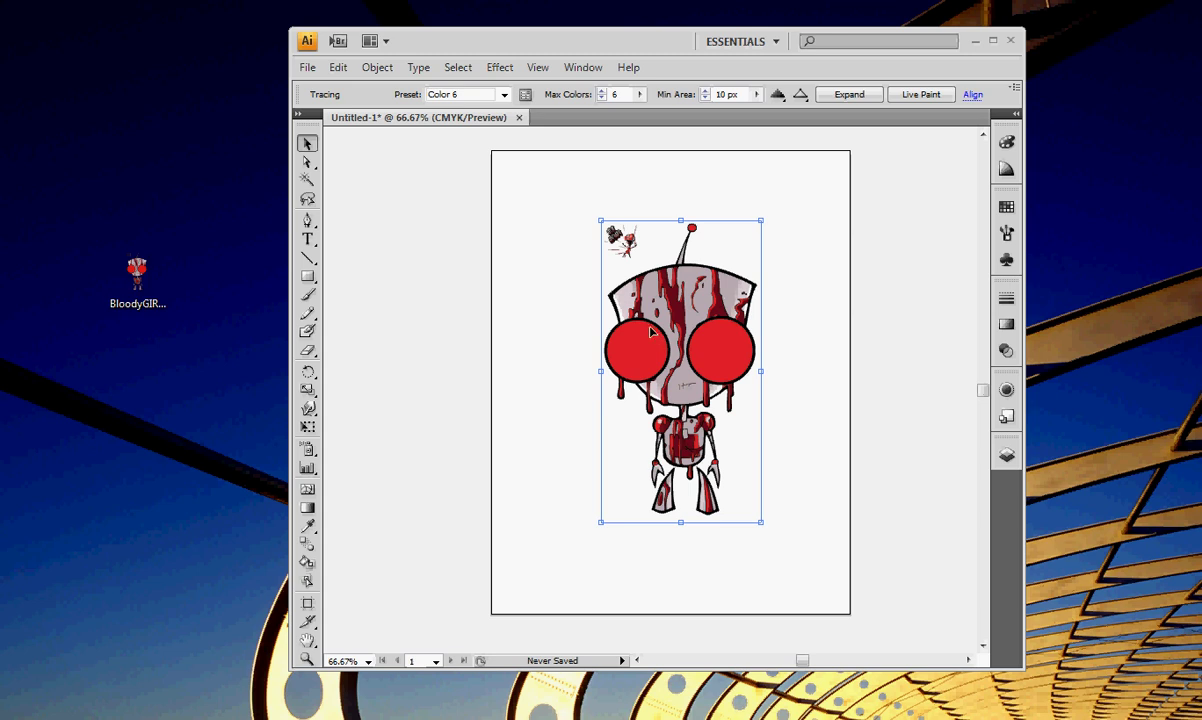
Expand the Color 6 tracing into editable paths
{"action": "left_click", "coordinate": [840, 98]}
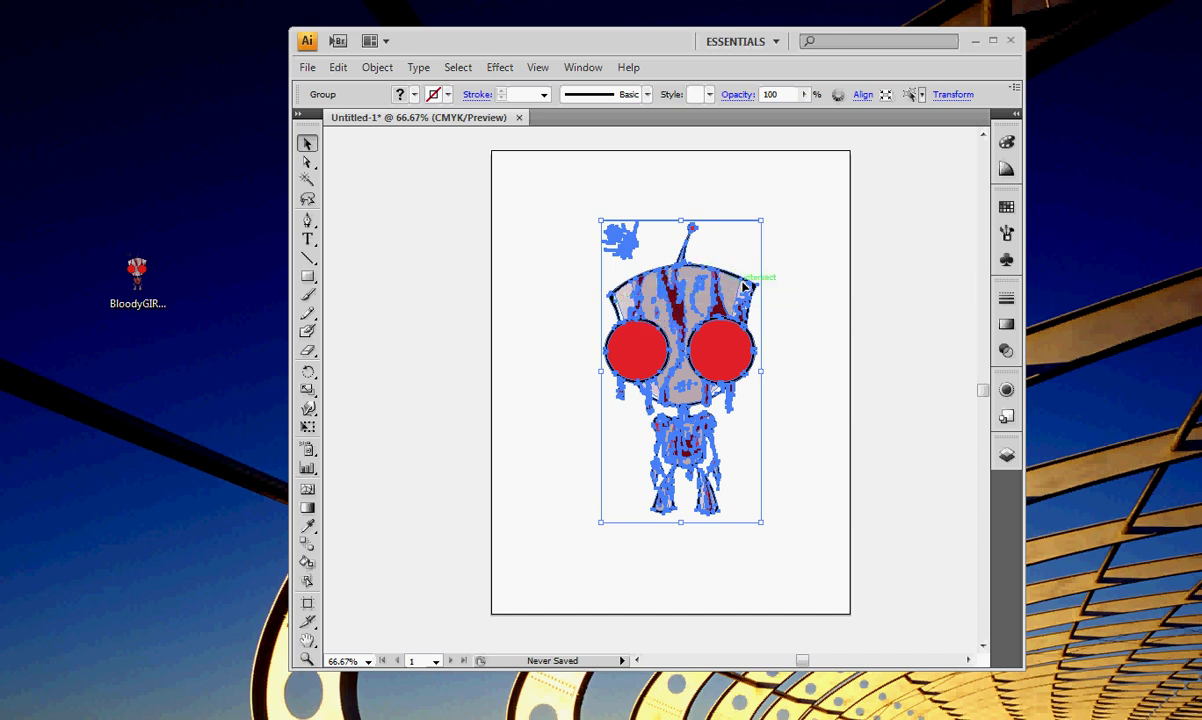
{"action": "left_click", "coordinate": [548, 315]}
{"action": "right_click", "coordinate": [683, 325]}
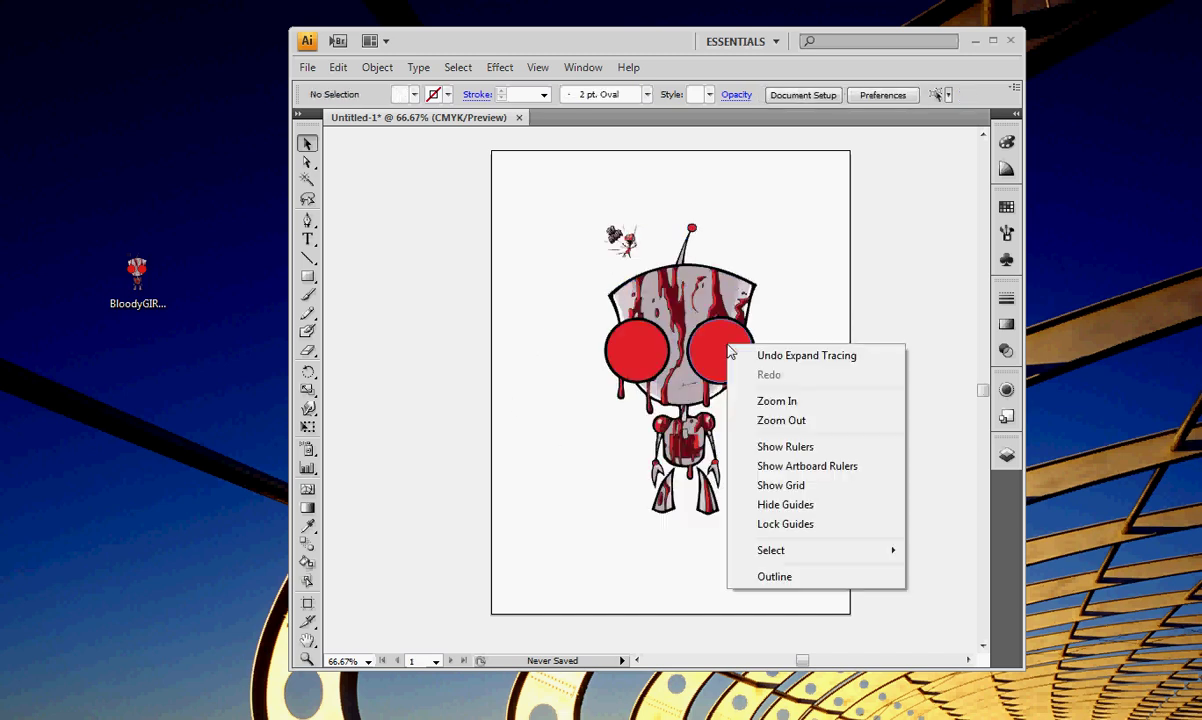
{"action": "left_click", "coordinate": [715, 275]}
Scale the traced artwork group uniformly to 150% and nudge it into position on the artboard
{"action": "left_click", "coordinate": [640, 330]}
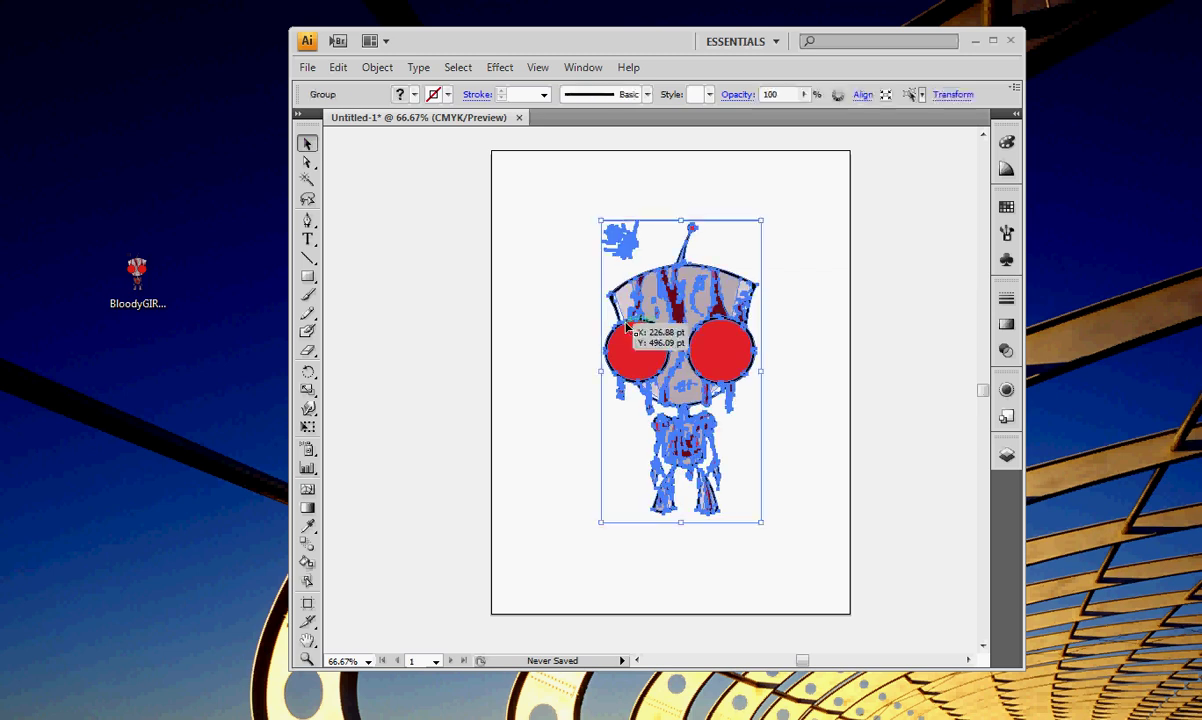
{"action": "right_click", "coordinate": [686, 346]}
{"action": "mouse_move", "coordinate": [832, 452]}
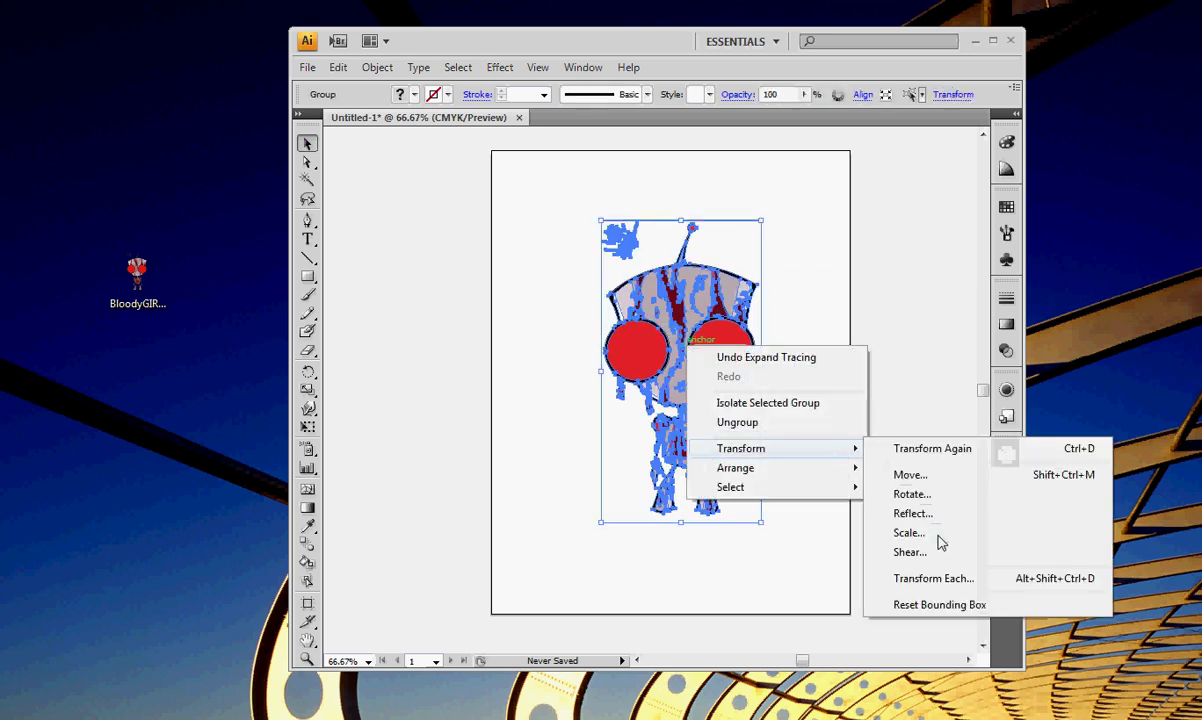
{"action": "left_click", "coordinate": [900, 532]}
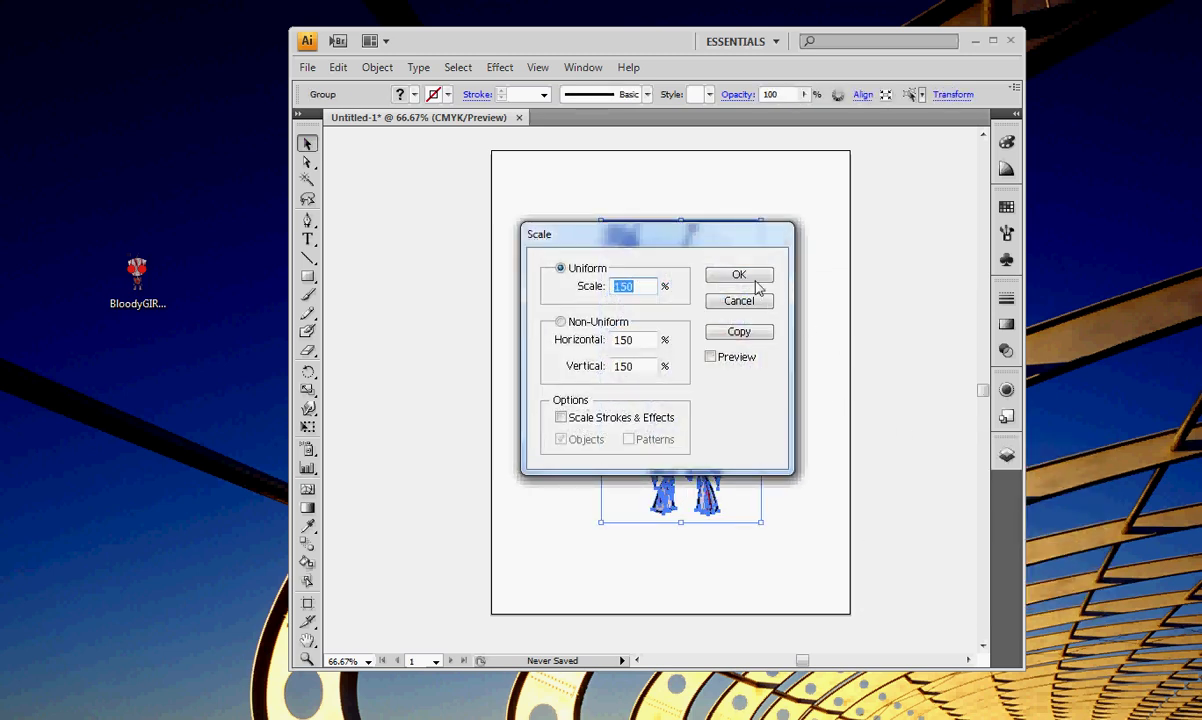
{"action": "left_click", "coordinate": [716, 274]}
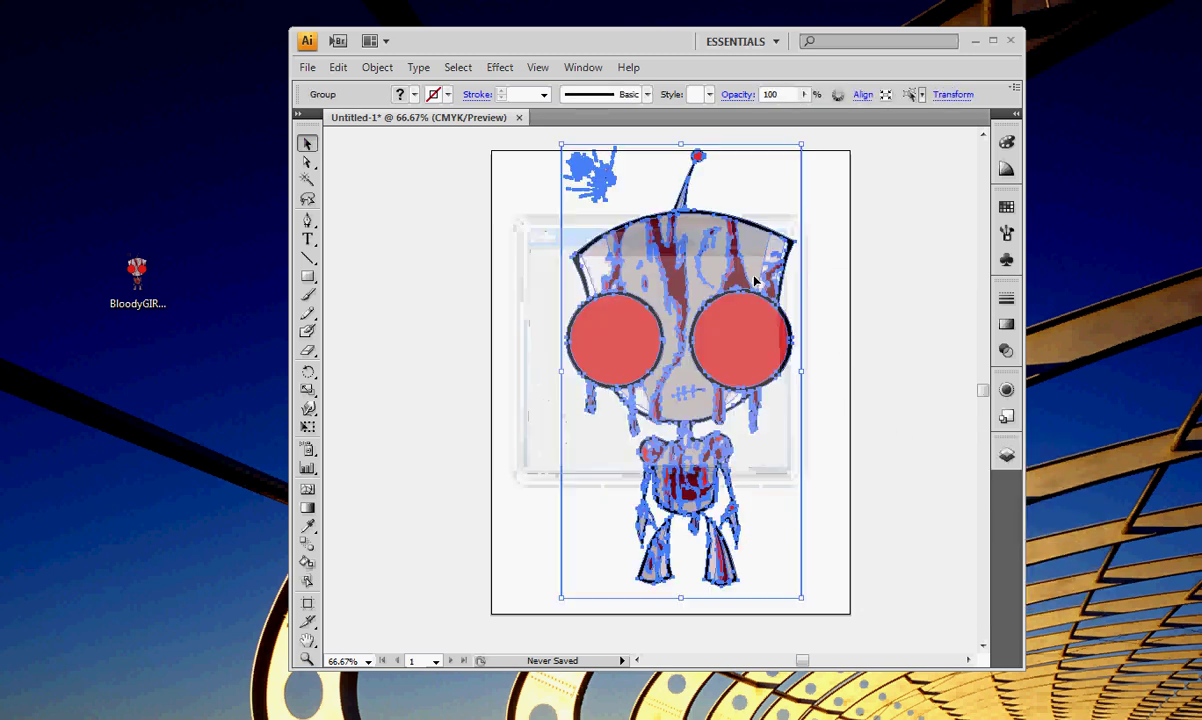
{"action": "mouse_move", "coordinate": [737, 331]}
{"action": "left_mouse_down"}
{"action": "mouse_move", "coordinate": [723, 346]}
{"action": "mouse_move", "coordinate": [745, 348]}
{"action": "left_mouse_up"}
{"action": "left_click", "coordinate": [860, 336]}
{"action": "left_click", "coordinate": [738, 349]}
{"action": "left_click", "coordinate": [903, 350]}
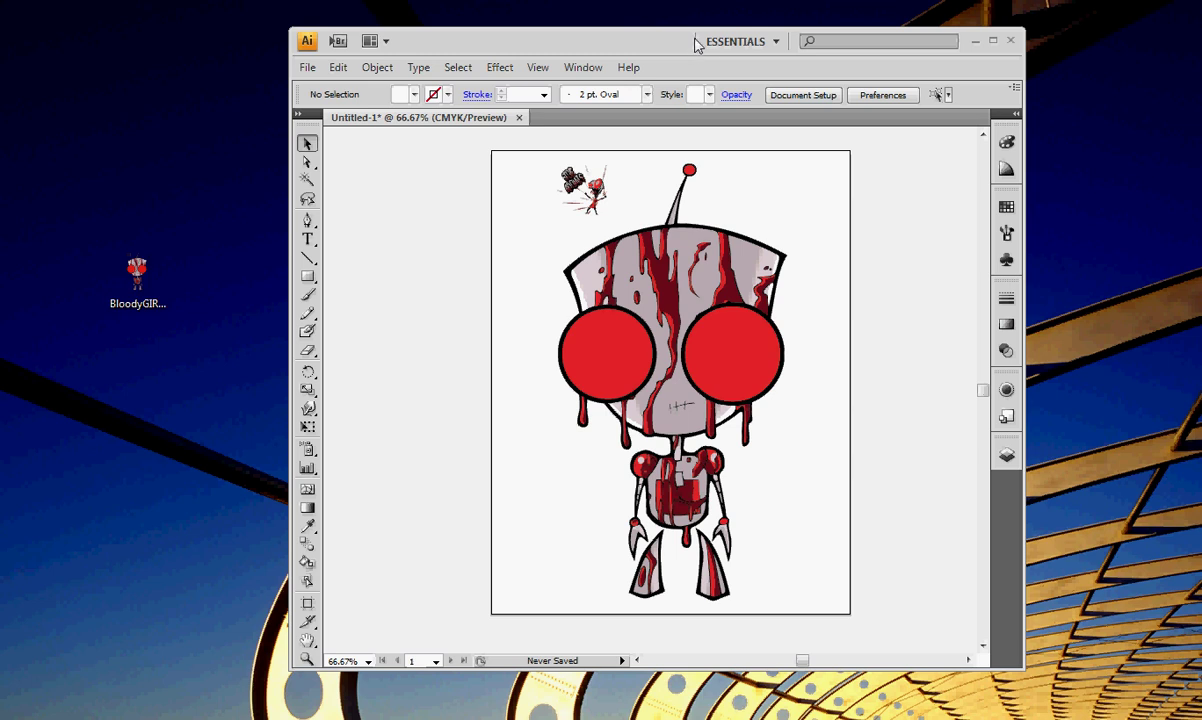
Recolour the bright red areas with the stripes' dark red using Magic Wand and Eyedropper
{"action": "left_click", "coordinate": [307, 181]}
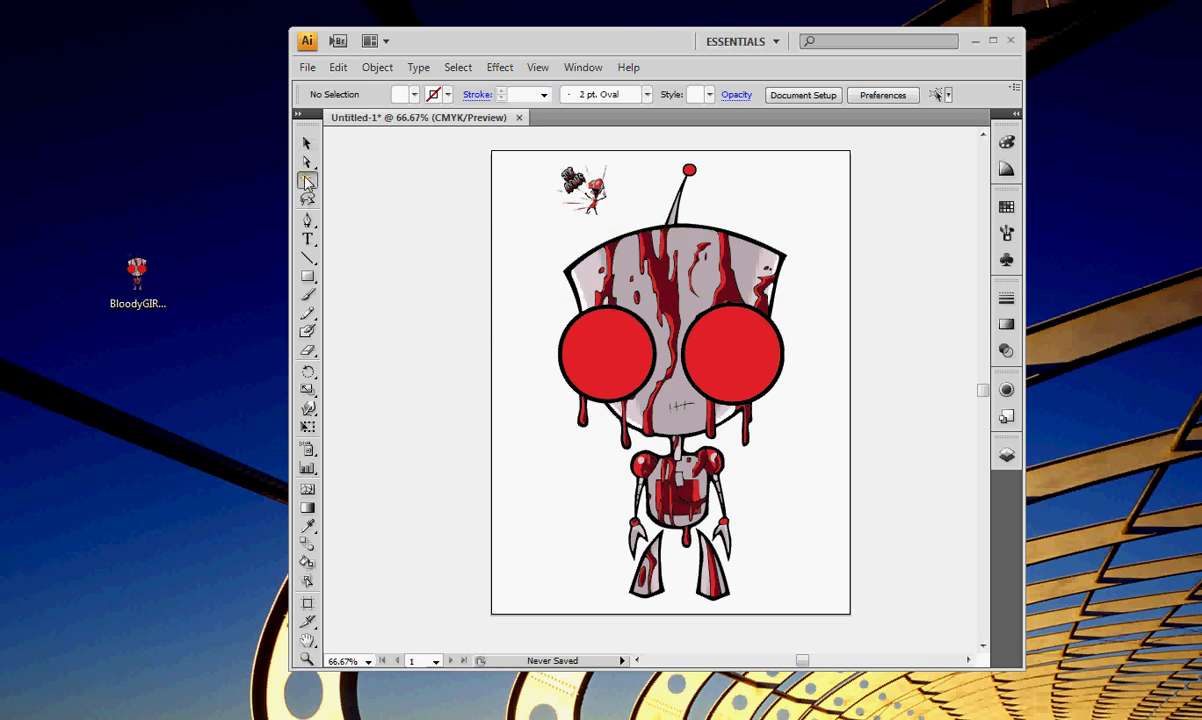
{"action": "left_click", "coordinate": [592, 343]}
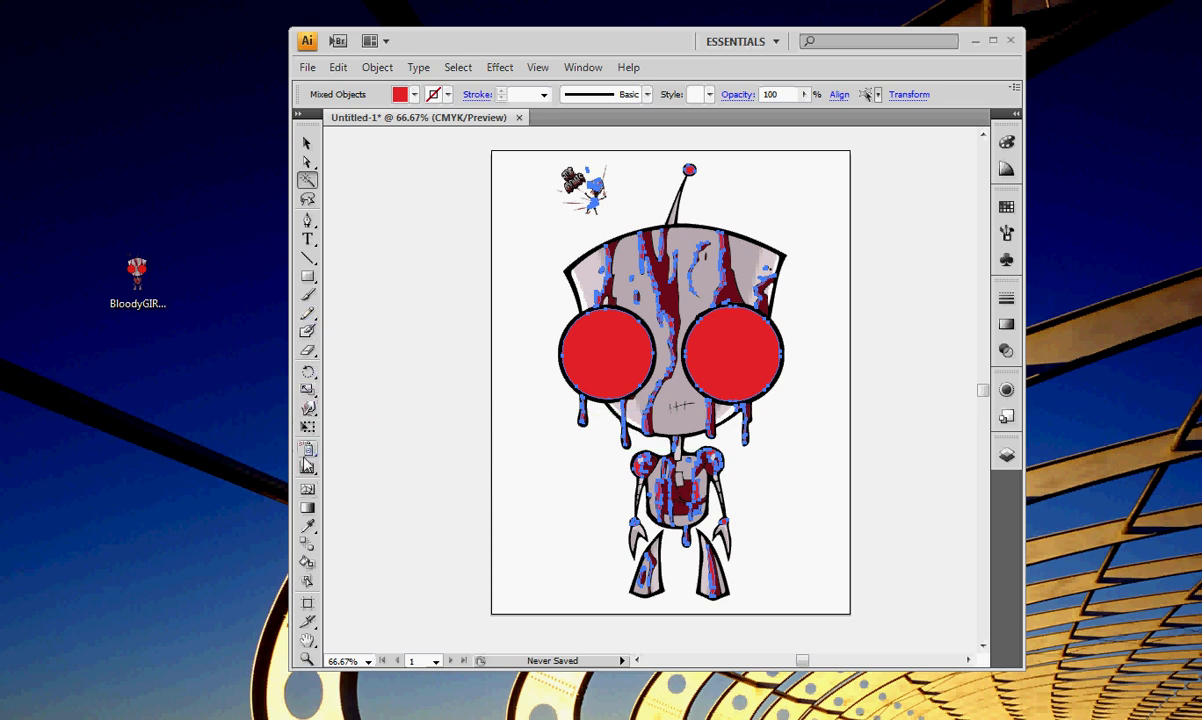
{"action": "left_click", "coordinate": [307, 526]}
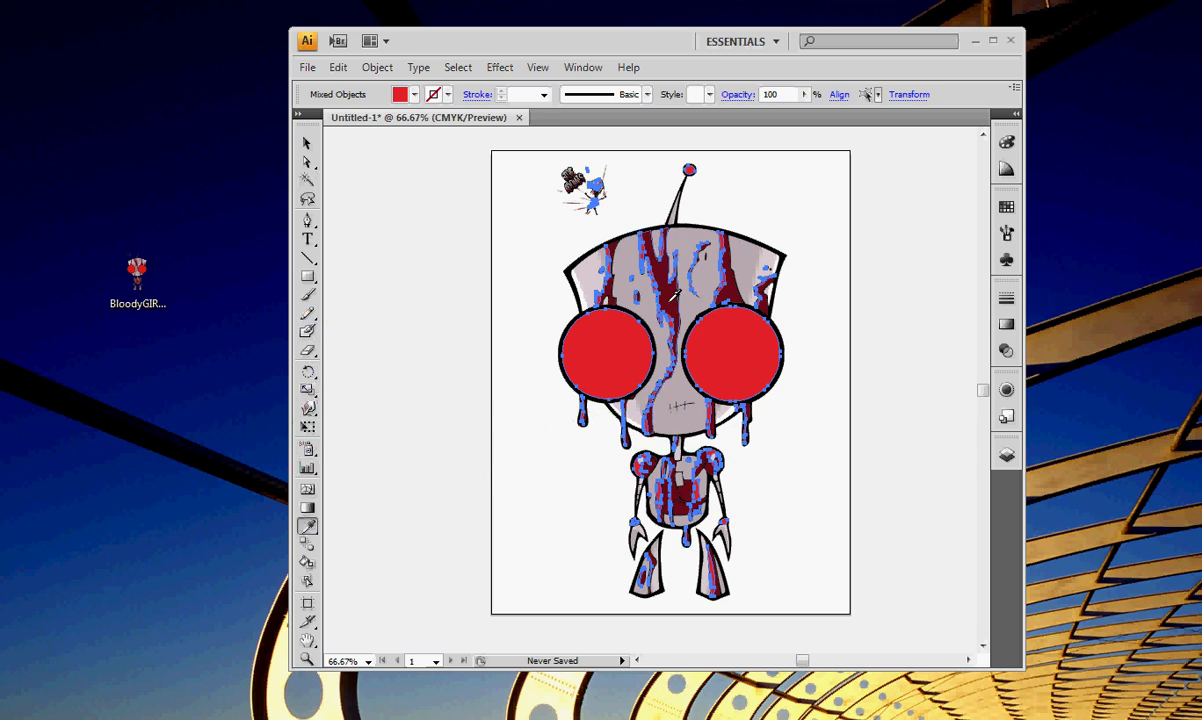
{"action": "left_click", "coordinate": [628, 283]}
{"action": "left_click", "coordinate": [305, 145]}
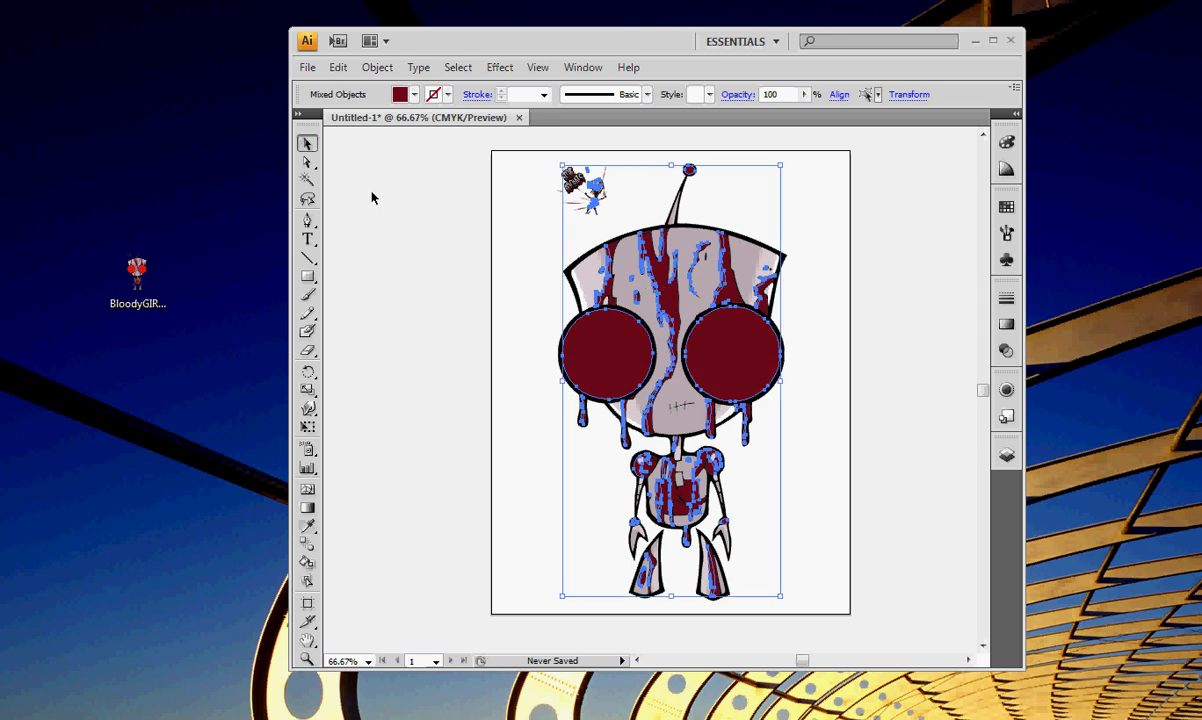
{"action": "left_click", "coordinate": [352, 184]}
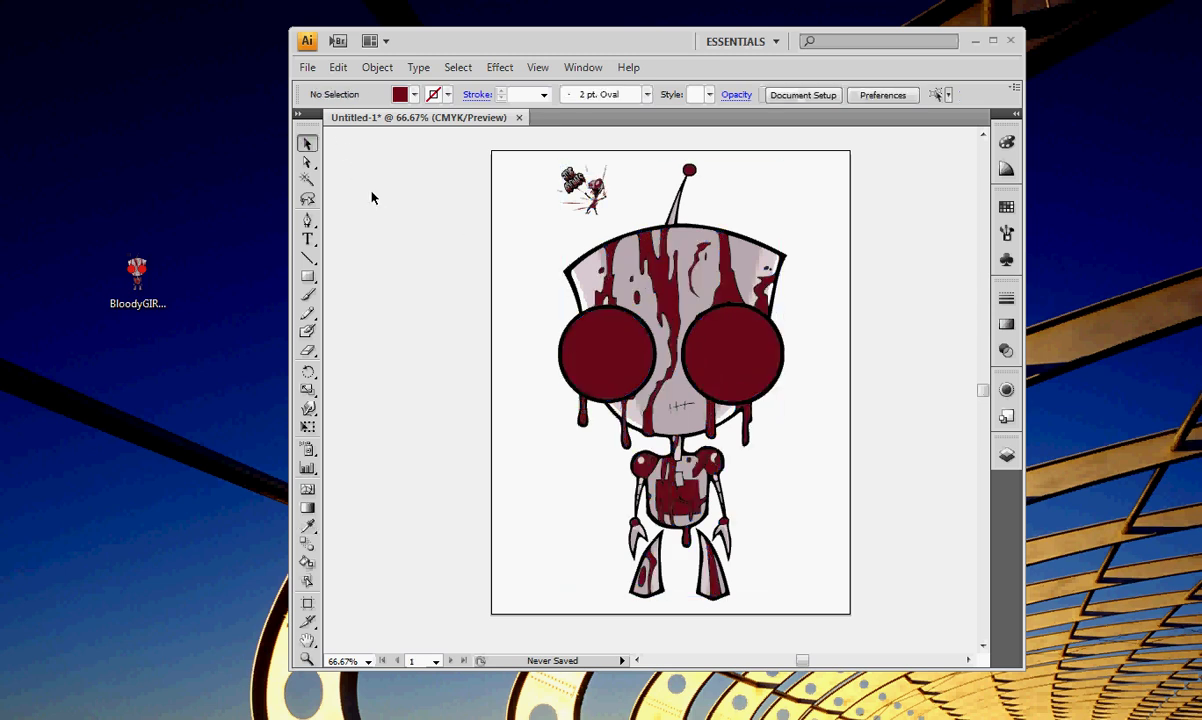
Recolour the light-grey fragments to match the head's grey, then deselect
{"action": "left_click", "coordinate": [307, 180]}
{"action": "left_click", "coordinate": [557, 284]}
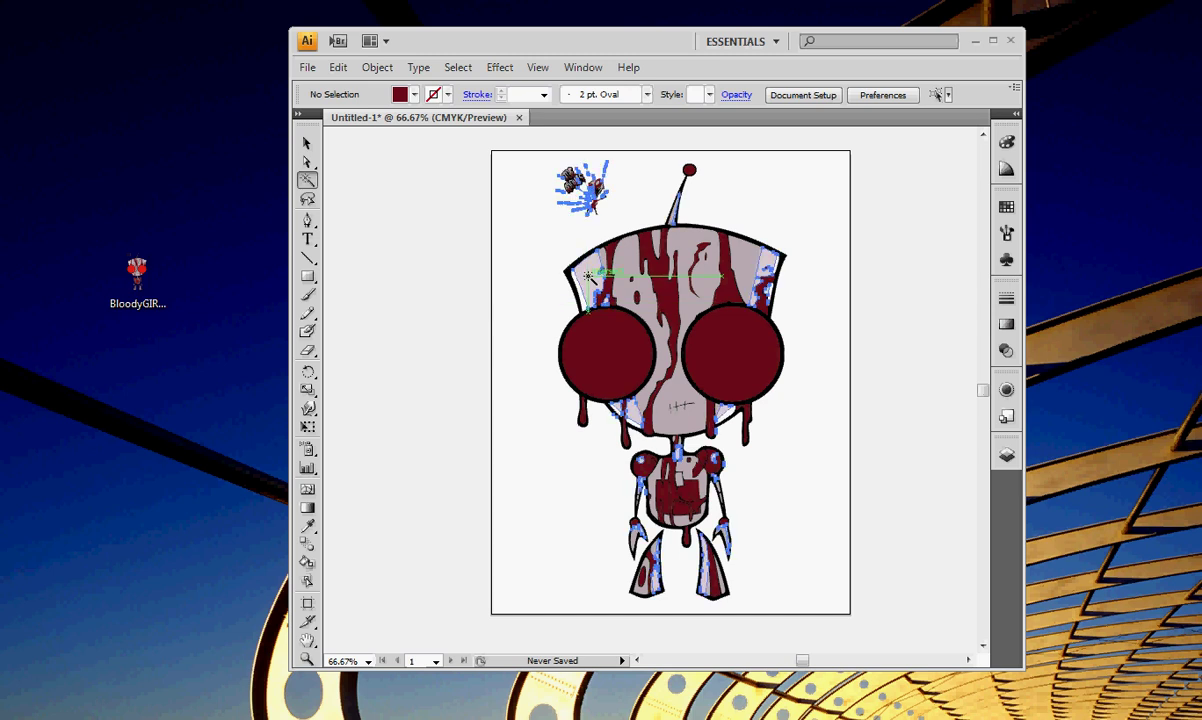
{"action": "left_click", "coordinate": [307, 526]}
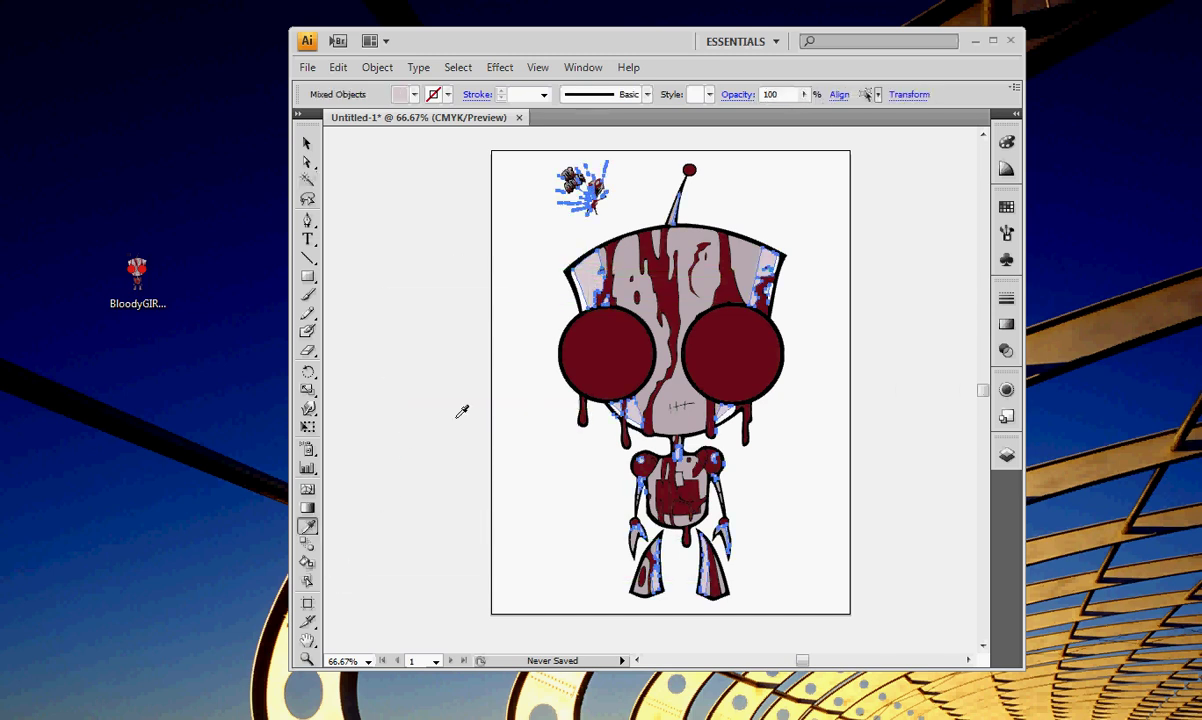
{"action": "left_click", "coordinate": [625, 260]}
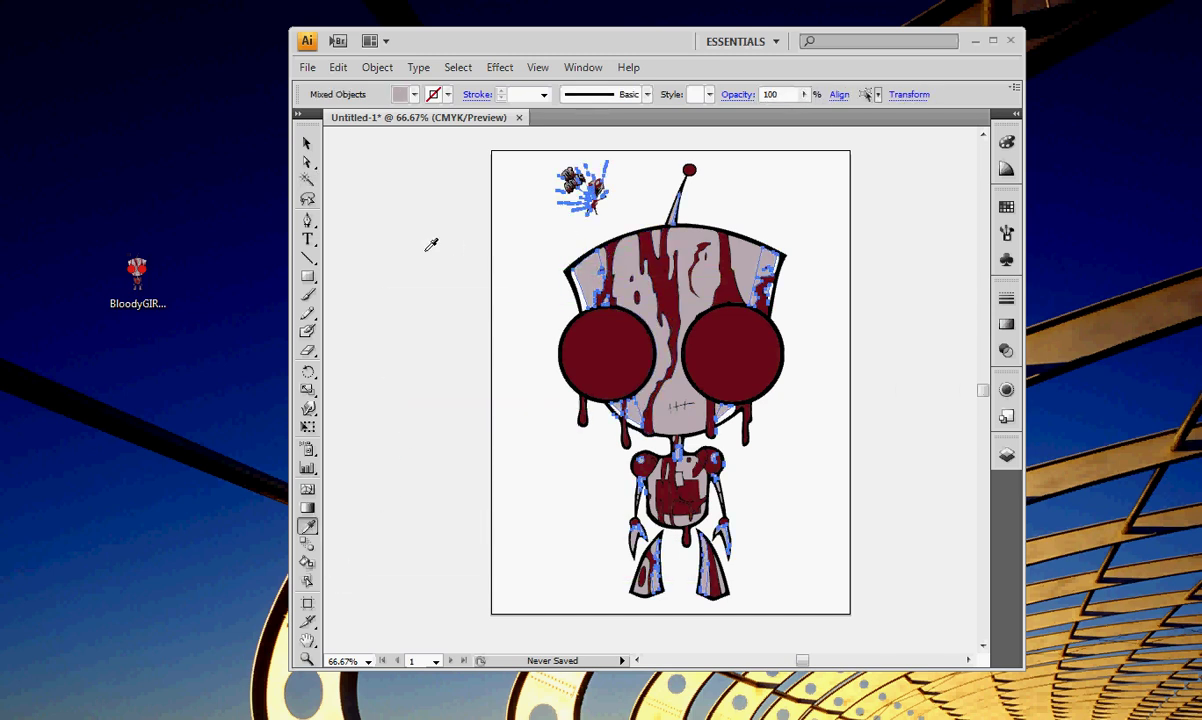
{"action": "left_click", "coordinate": [307, 143]}
{"action": "left_click", "coordinate": [367, 189]}
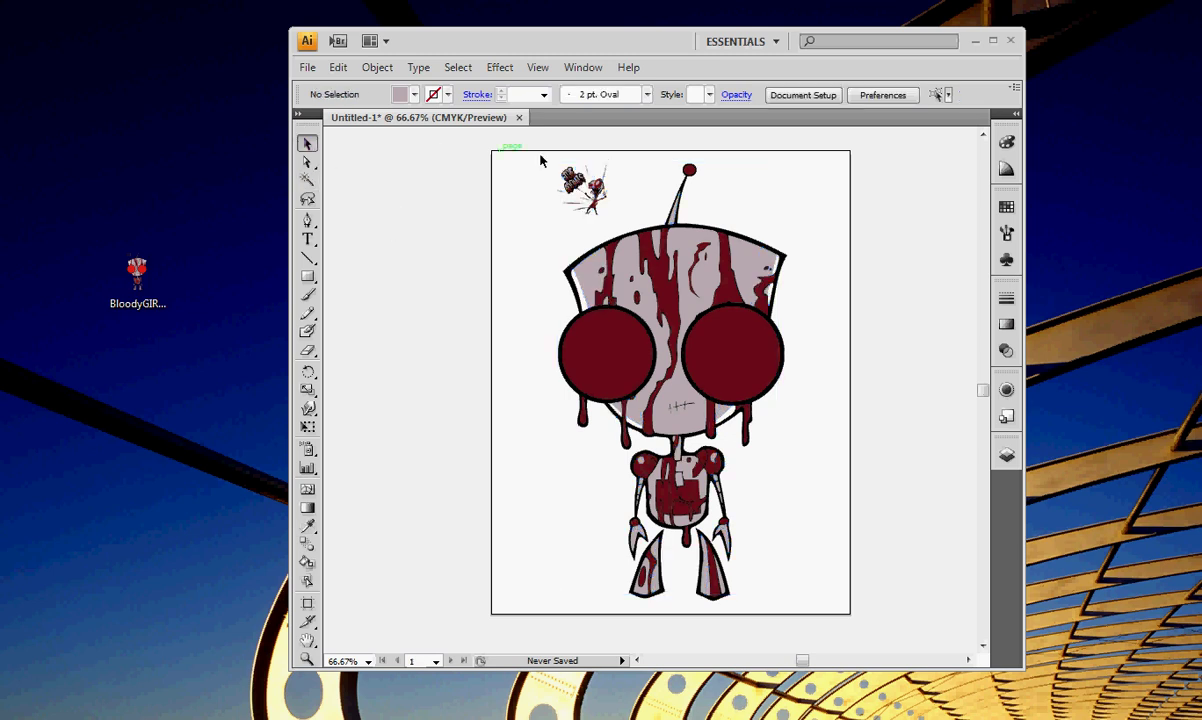
Erase the small black-and-red figure and stray specks near the artboard's top-left with the Eraser
{"action": "left_click", "coordinate": [308, 351]}
{"action": "mouse_move", "coordinate": [557, 186]}
{"action": "left_mouse_down"}
{"action": "mouse_move", "coordinate": [575, 180]}
{"action": "mouse_move", "coordinate": [570, 201]}
{"action": "left_mouse_up"}
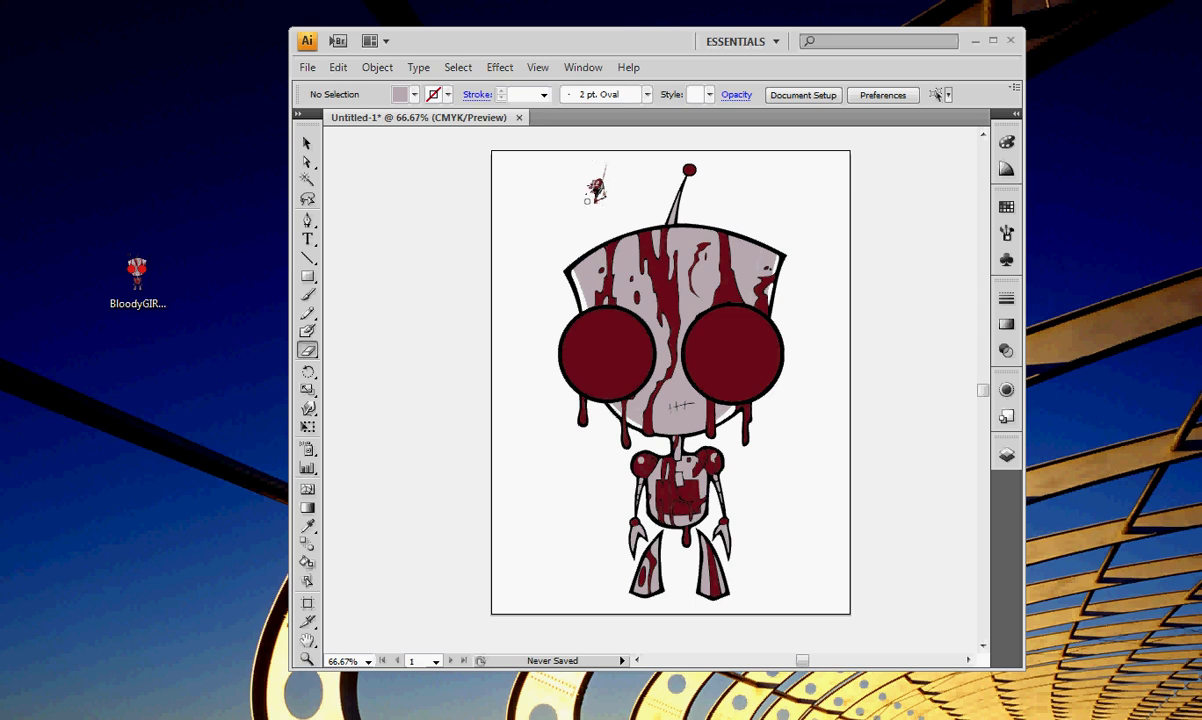
{"action": "left_click_drag", "start_coordinate": [594, 190], "coordinate": [598, 188]}
{"action": "left_click", "coordinate": [306, 143]}
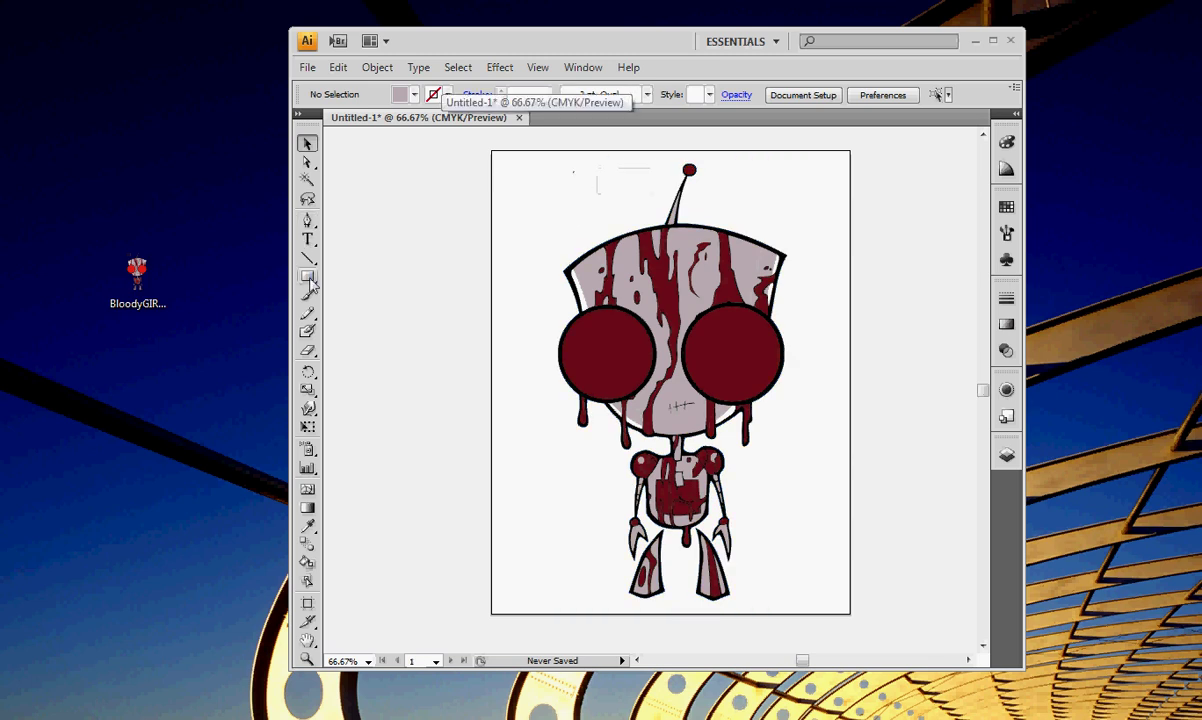
{"action": "left_click", "coordinate": [307, 350]}
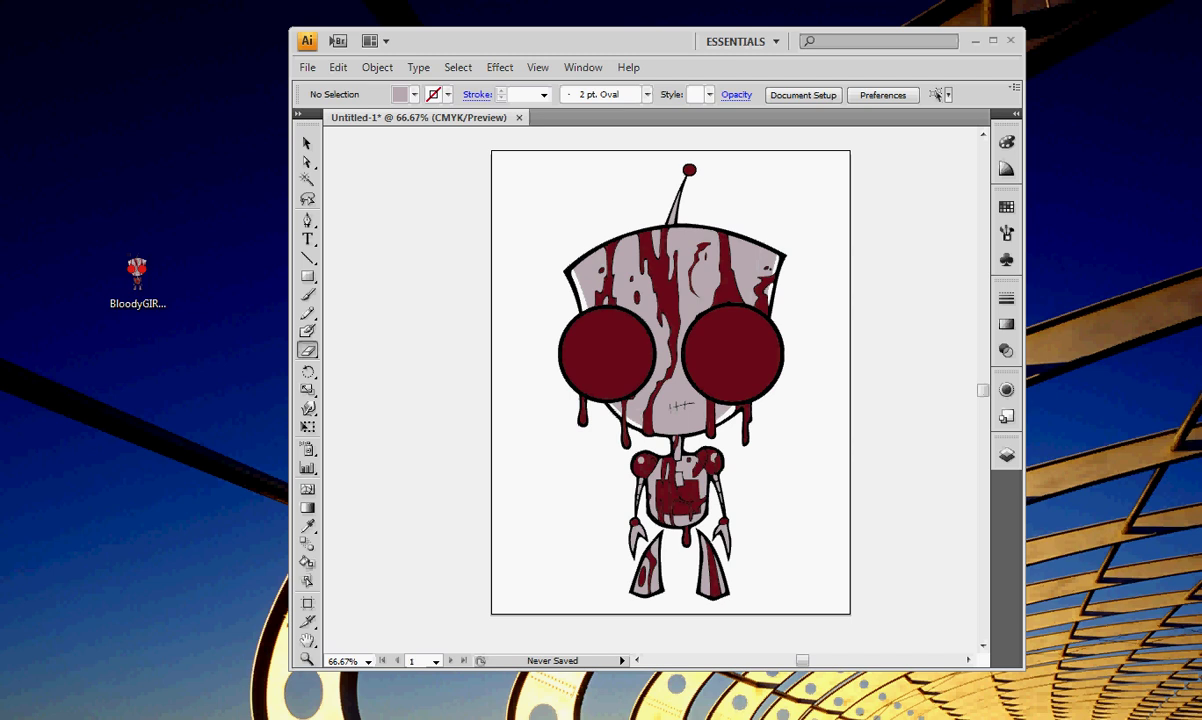
Place RegistrationMark.jpg on the artboard, embed it, and Live Trace it
{"action": "left_click", "coordinate": [137, 185]}
{"action": "left_click_drag", "start_coordinate": [125, 182], "coordinate": [490, 218]}
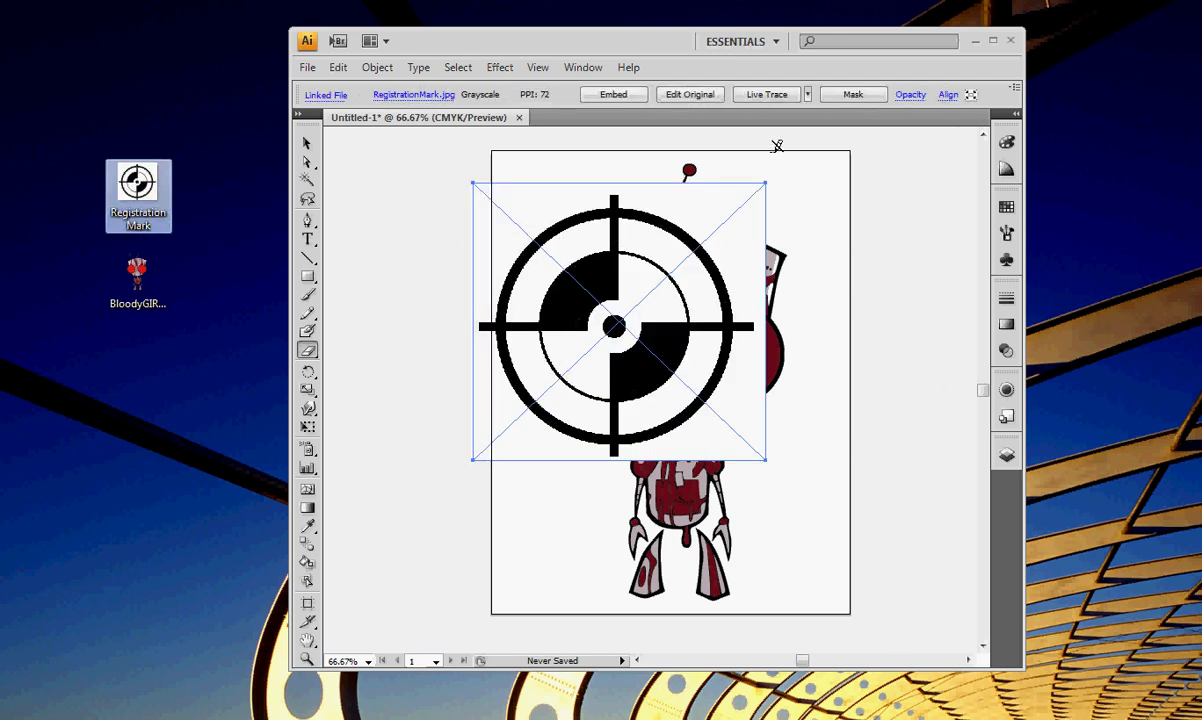
{"action": "left_click", "coordinate": [584, 93]}
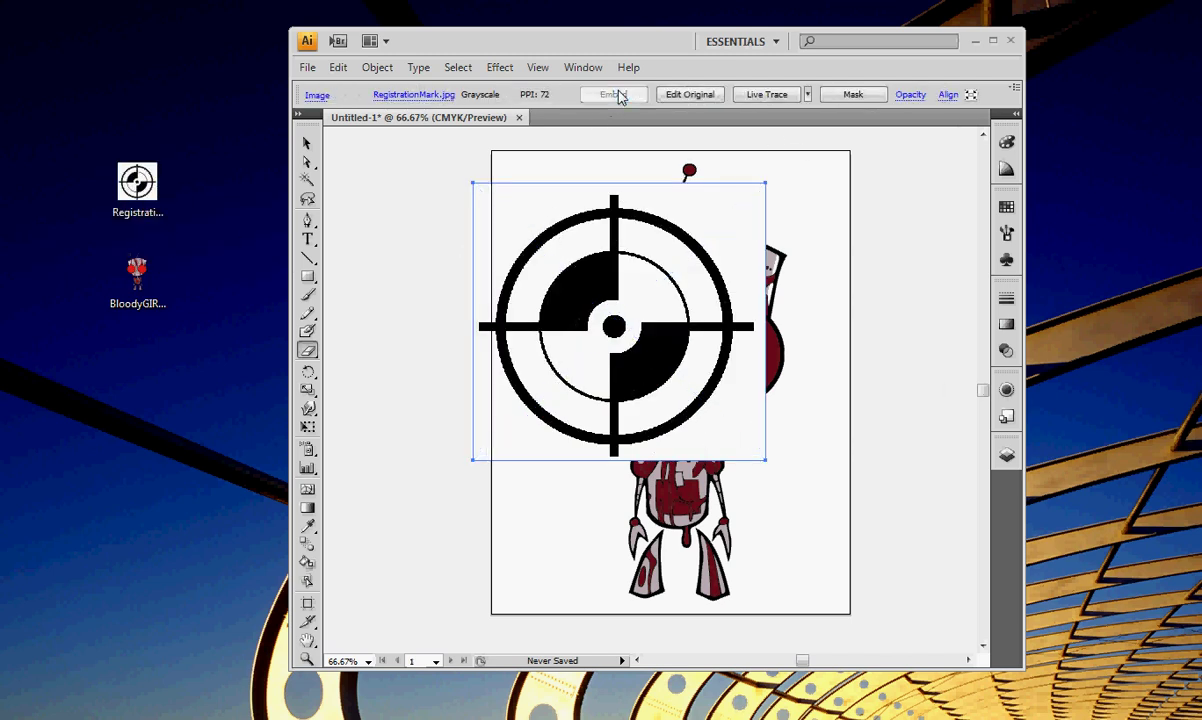
{"action": "left_click", "coordinate": [766, 94]}
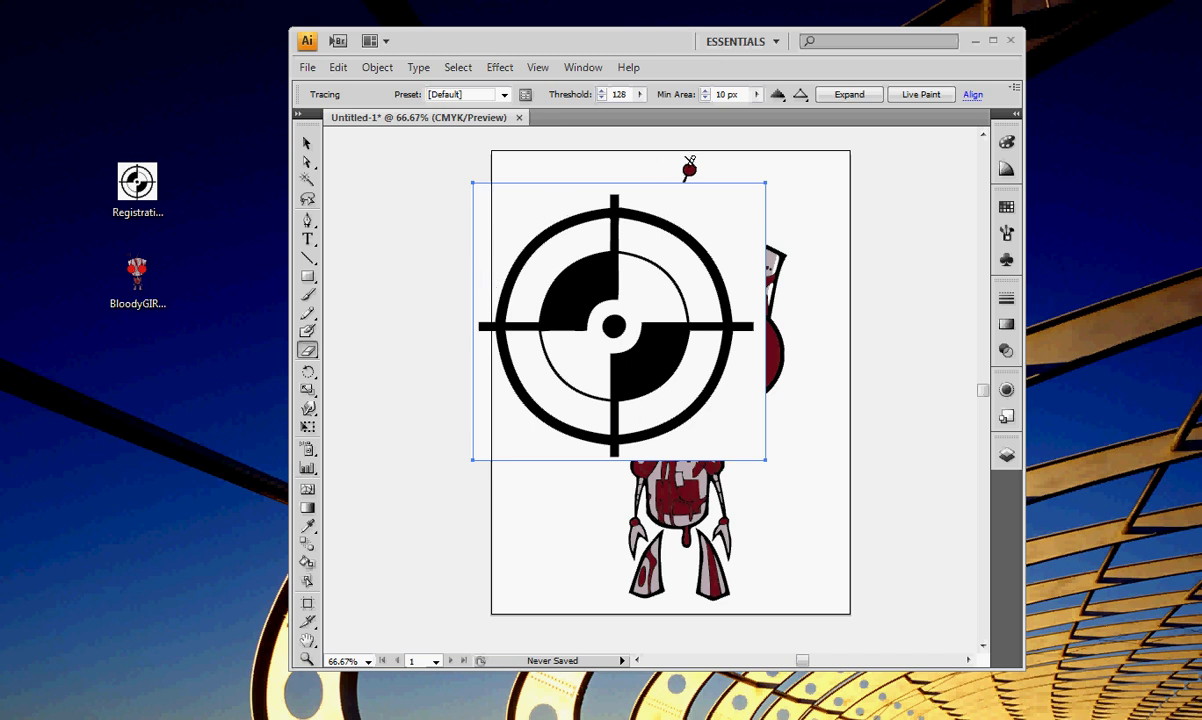
Scale the traced registration mark down to 15% and move it to the top-left corner
{"action": "left_click", "coordinate": [307, 143]}
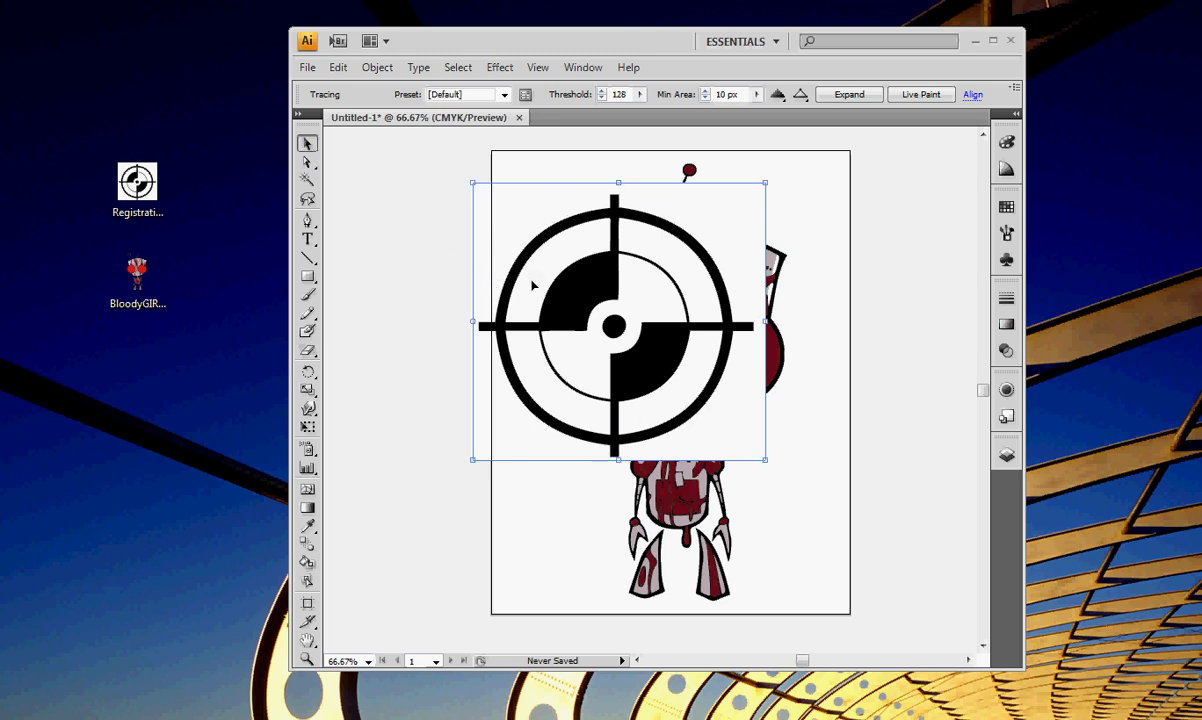
{"action": "right_click", "coordinate": [545, 272]}
{"action": "mouse_move", "coordinate": [648, 358]}
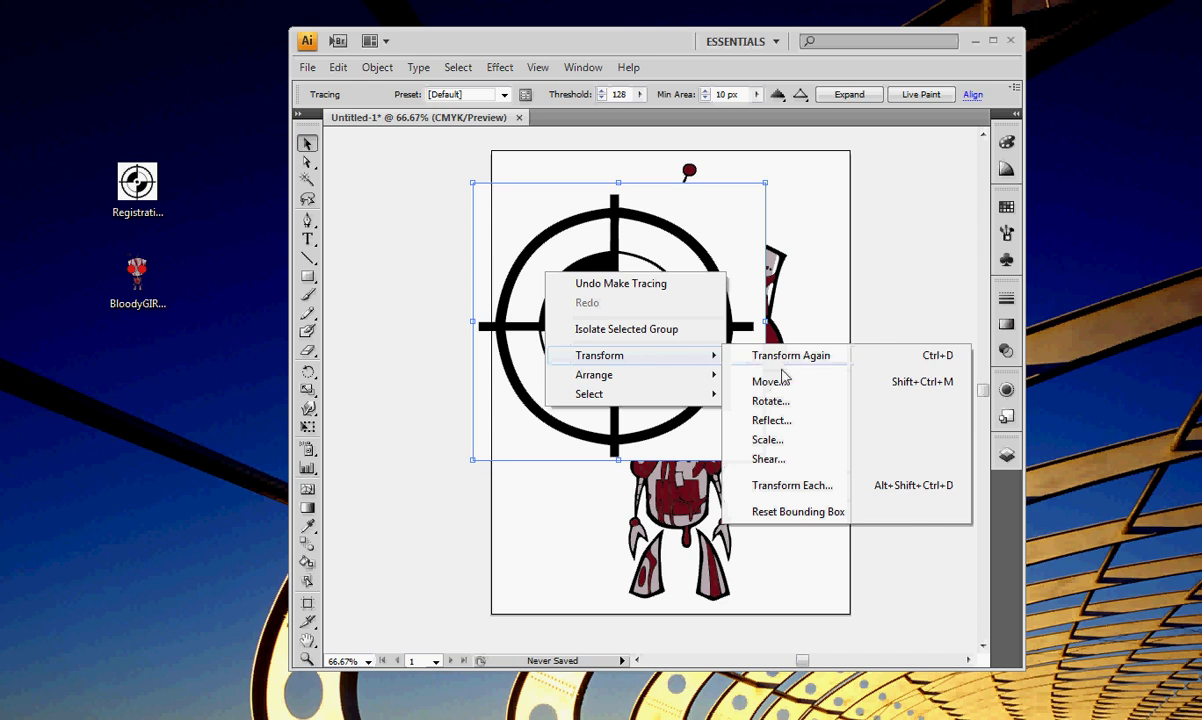
{"action": "left_click", "coordinate": [818, 446]}
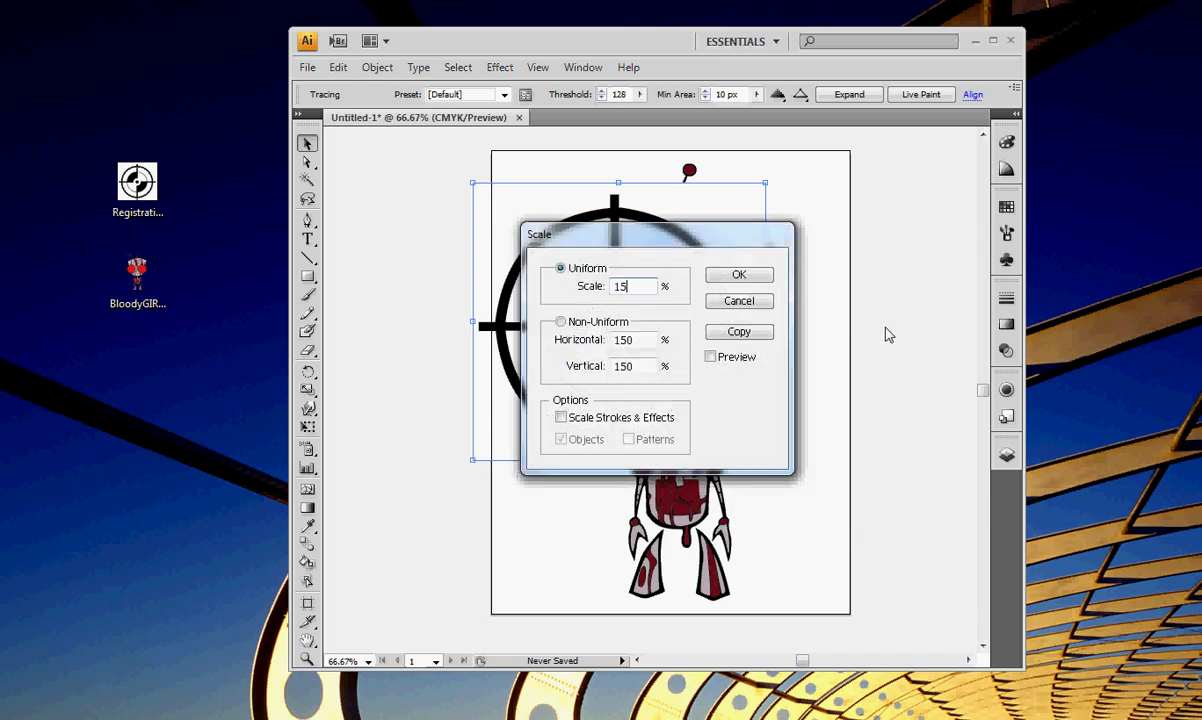
{"action": "left_click", "coordinate": [726, 280]}
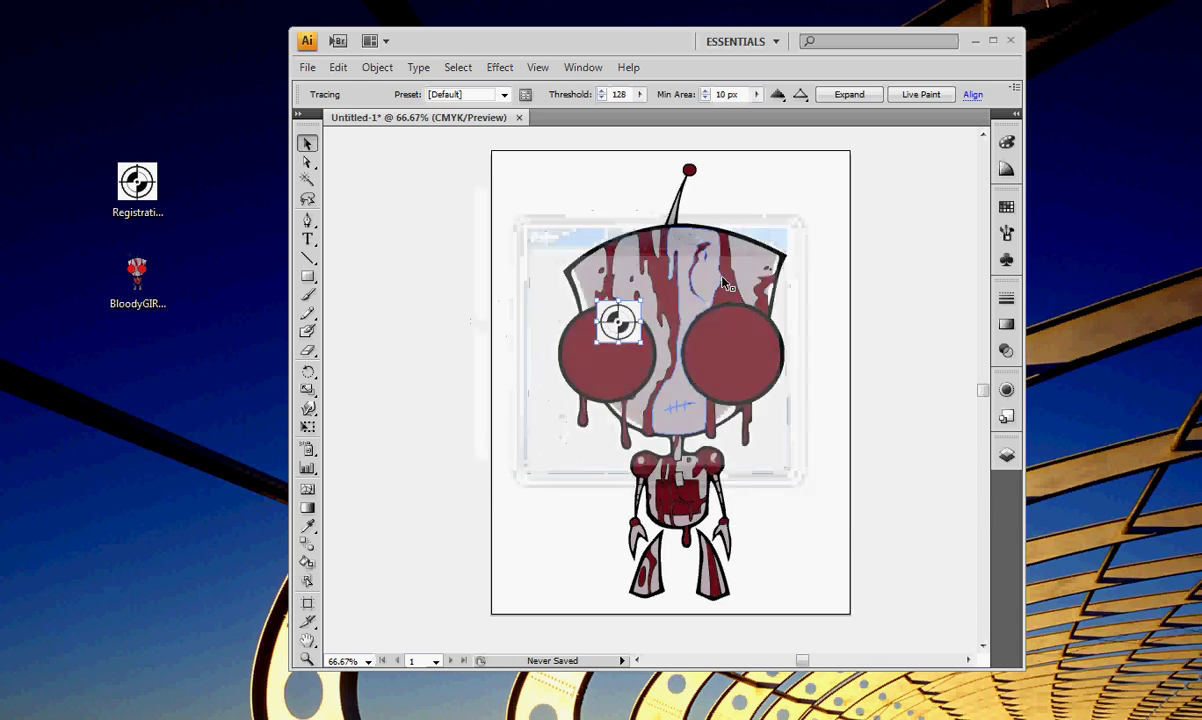
{"action": "left_click_drag", "start_coordinate": [627, 328], "coordinate": [533, 194]}
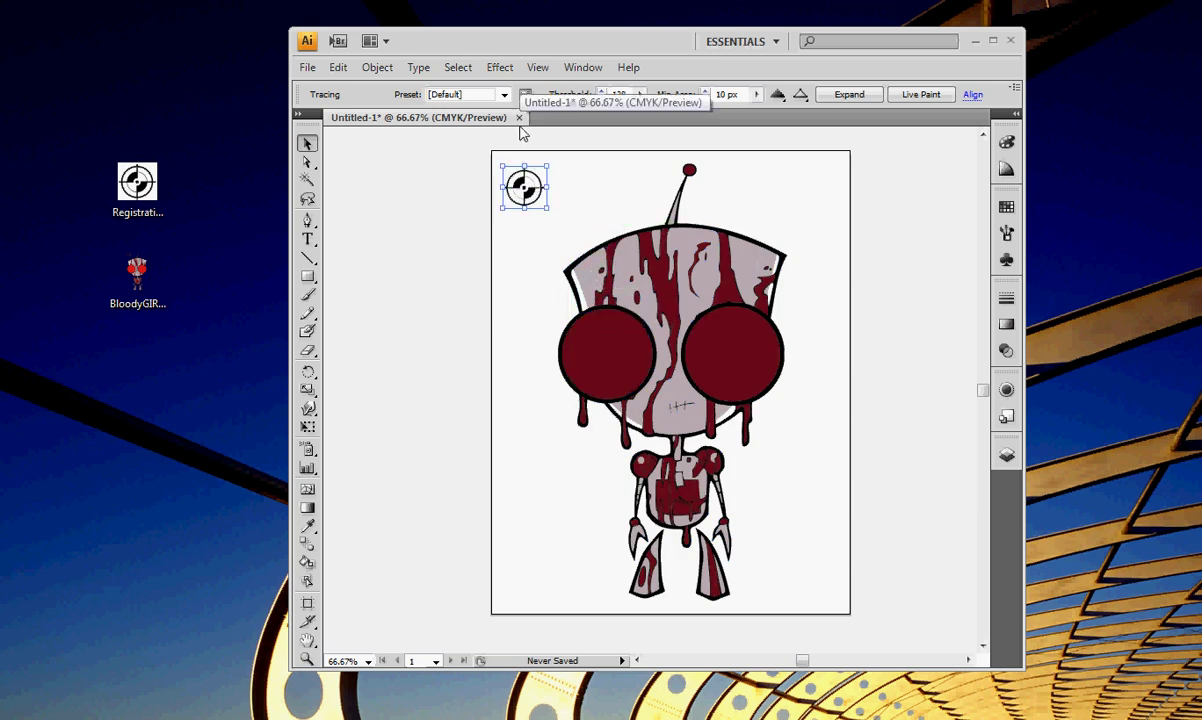
Copy and paste the registration mark into the top-right, bottom-left and bottom-right corners
{"action": "key", "text": "ctrl+c"}
{"action": "key", "text": "ctrl+v"}
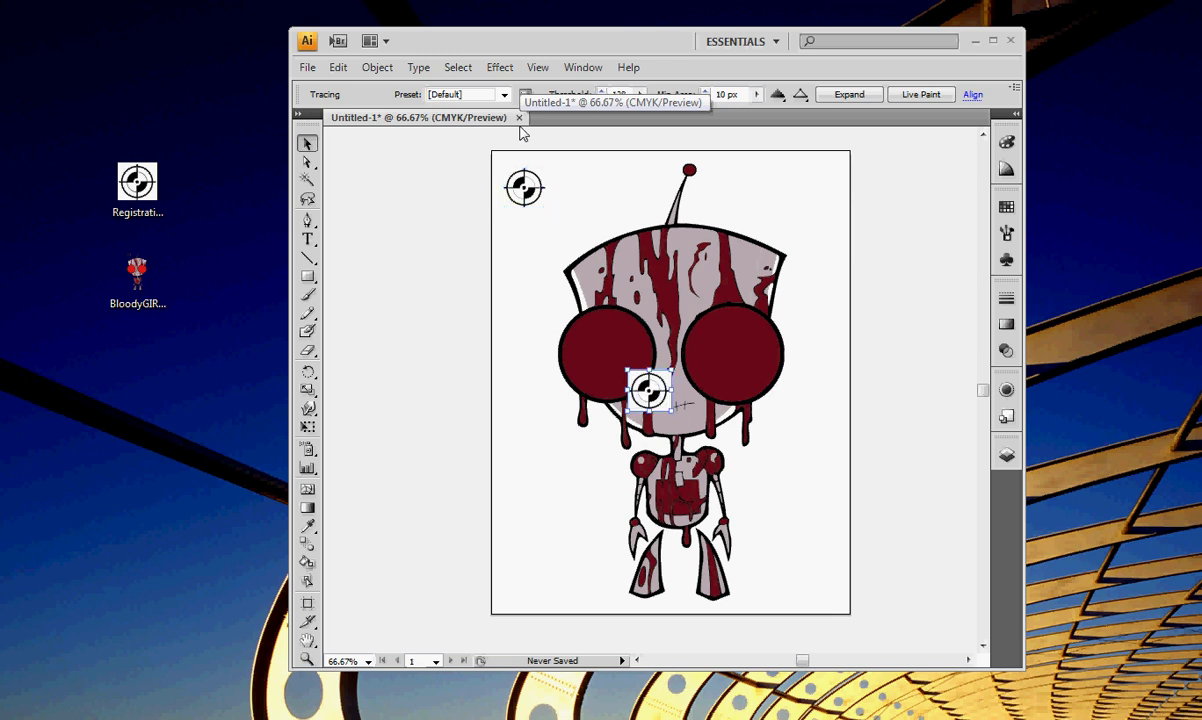
{"action": "left_click_drag", "start_coordinate": [668, 385], "coordinate": [830, 183]}
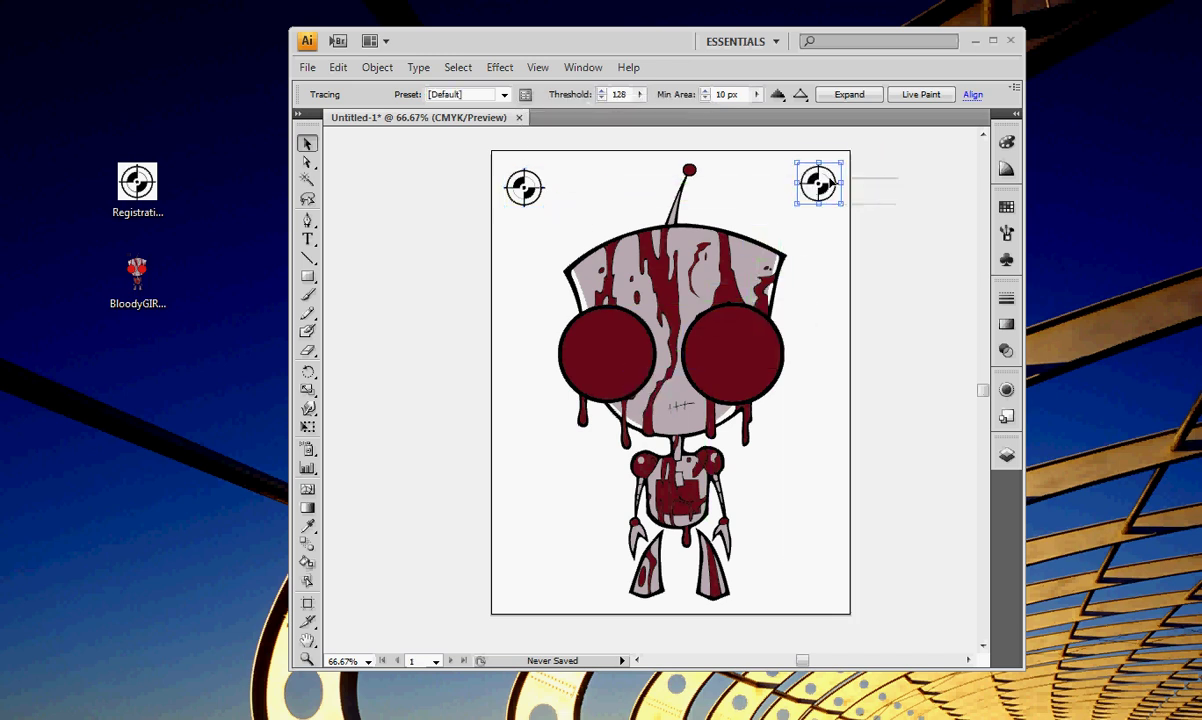
{"action": "key", "text": "ctrl+v"}
{"action": "left_click_drag", "start_coordinate": [656, 392], "coordinate": [829, 576]}
{"action": "key", "text": "ctrl+v"}
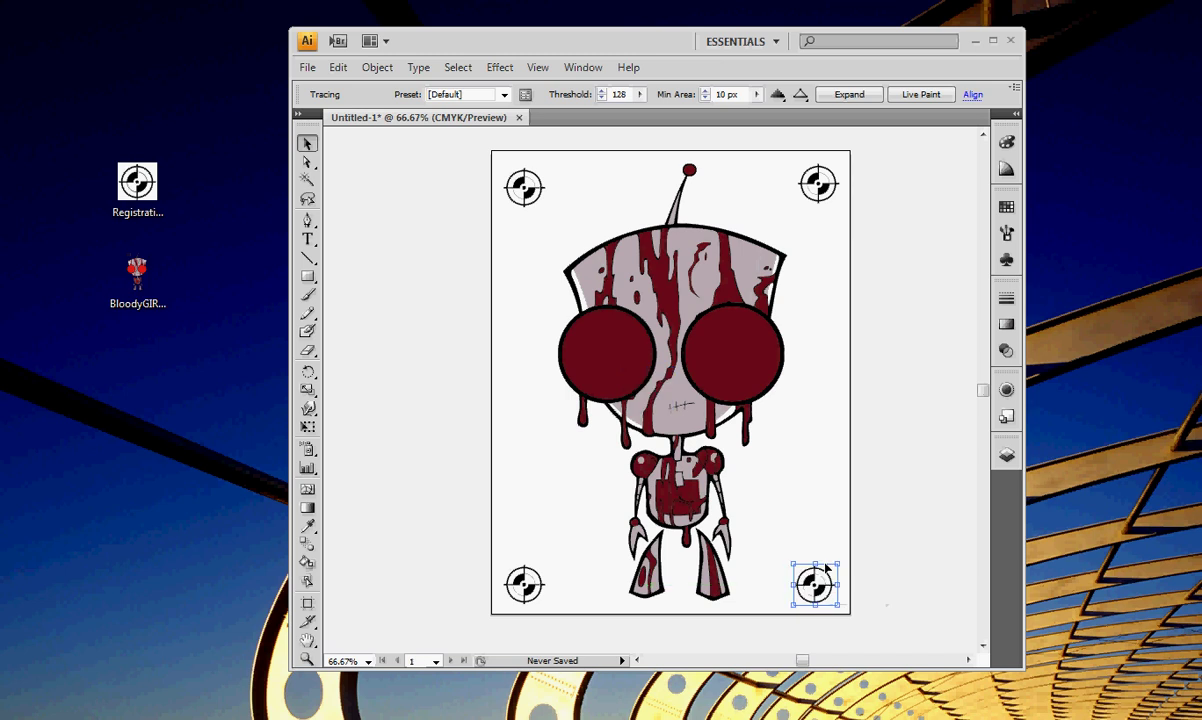
{"action": "left_click", "coordinate": [455, 222]}
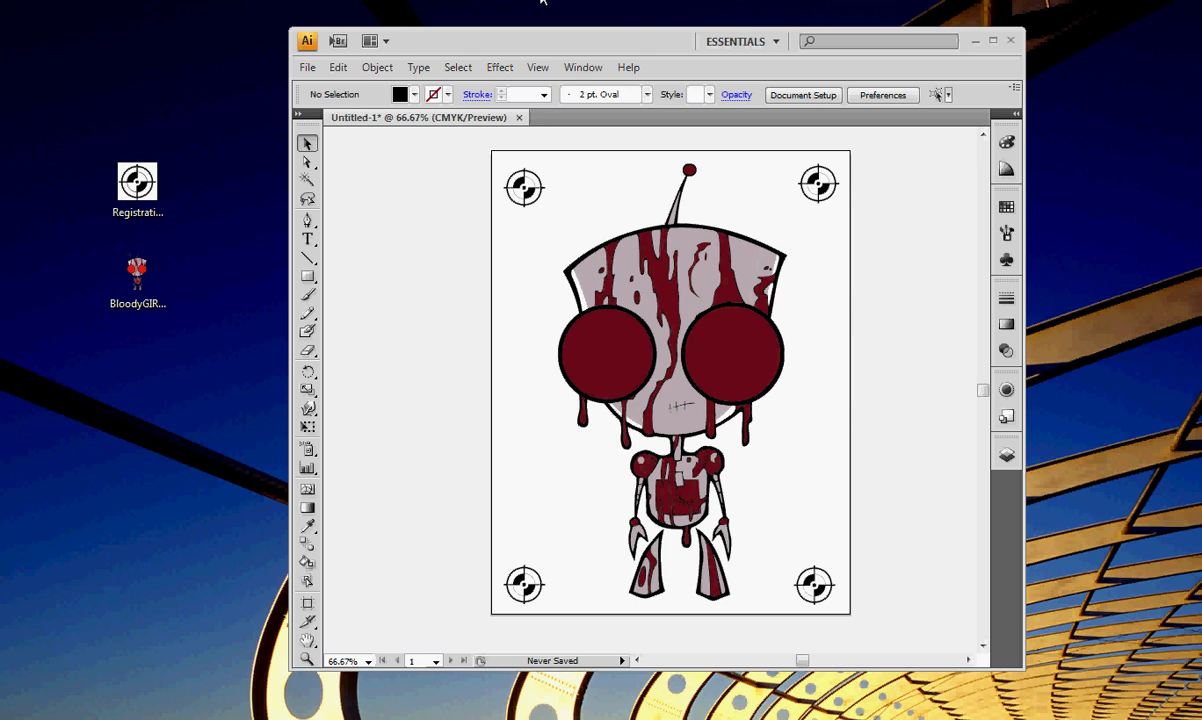
Create a new blank document, Untitled-4
{"action": "left_click", "coordinate": [307, 67]}
{"action": "left_click", "coordinate": [325, 88]}
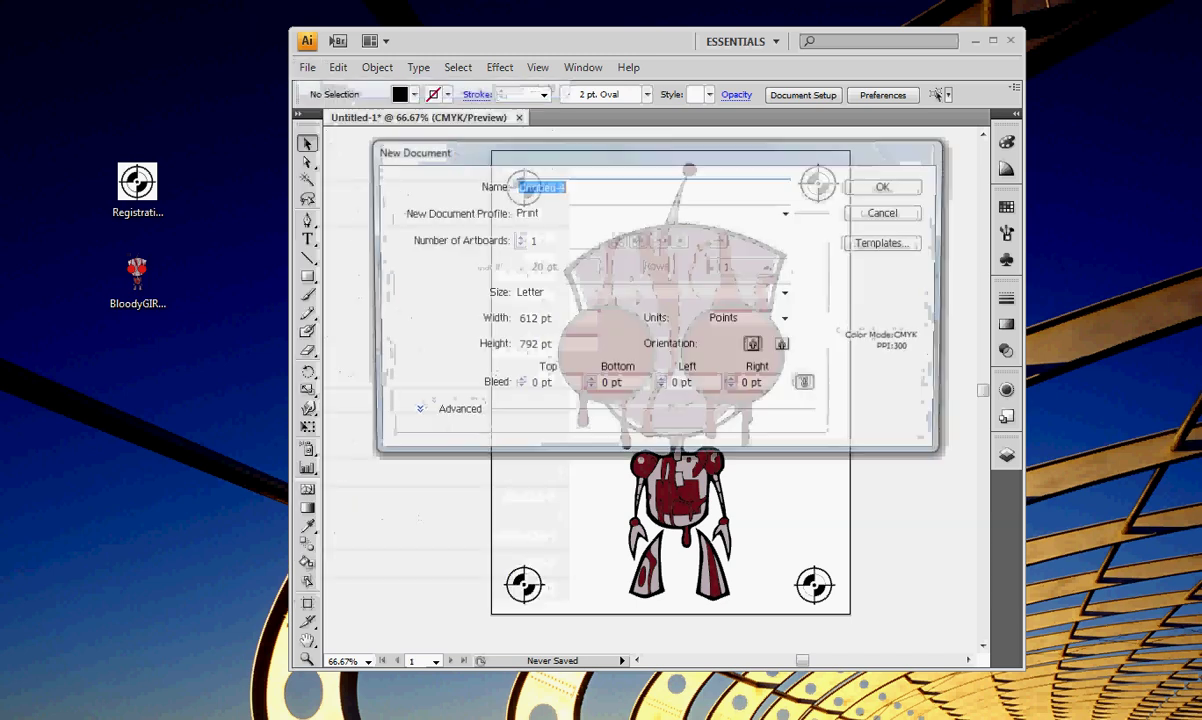
{"action": "left_click", "coordinate": [887, 186]}
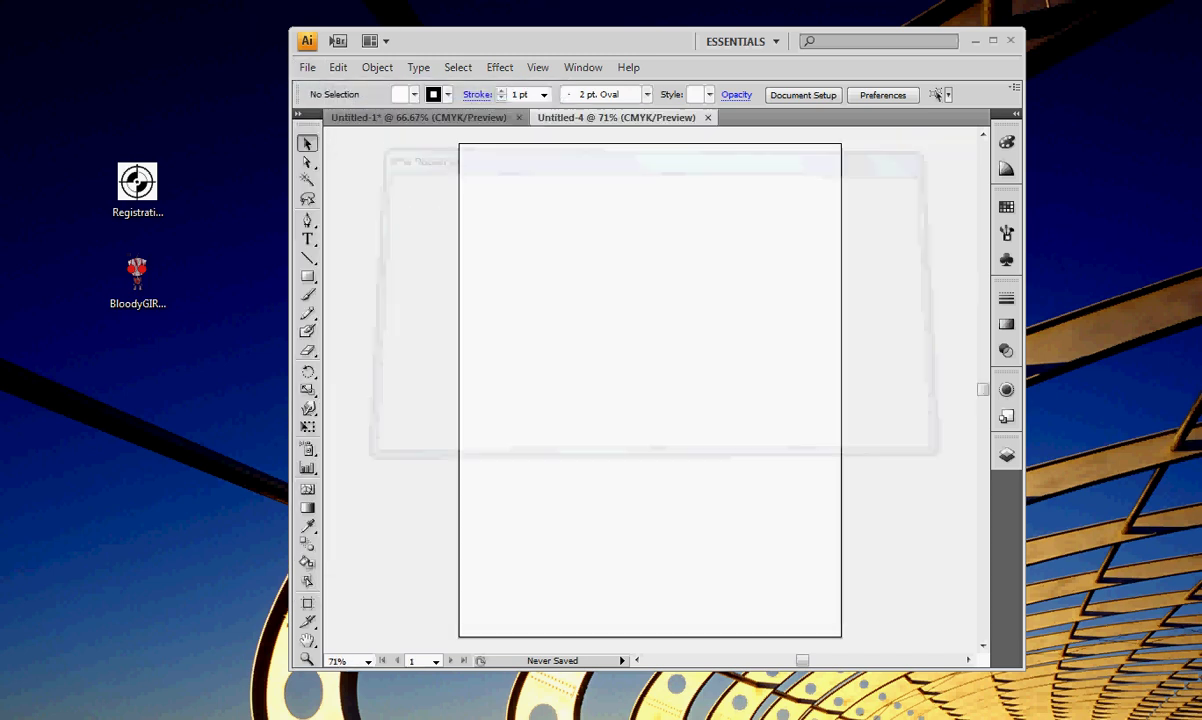
Select the dark-red blood shapes plus the four registration marks and paste them into Untitled-4
{"action": "left_click", "coordinate": [352, 117]}
{"action": "left_click", "coordinate": [307, 179]}
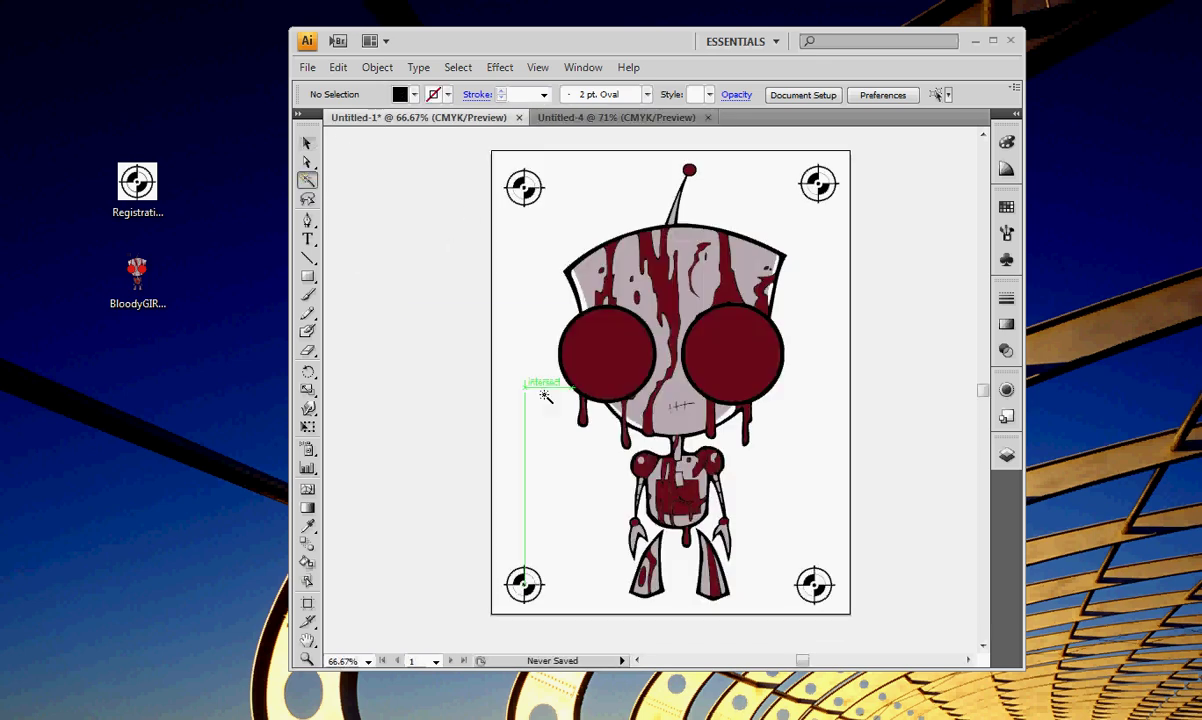
{"action": "left_click", "coordinate": [603, 348]}
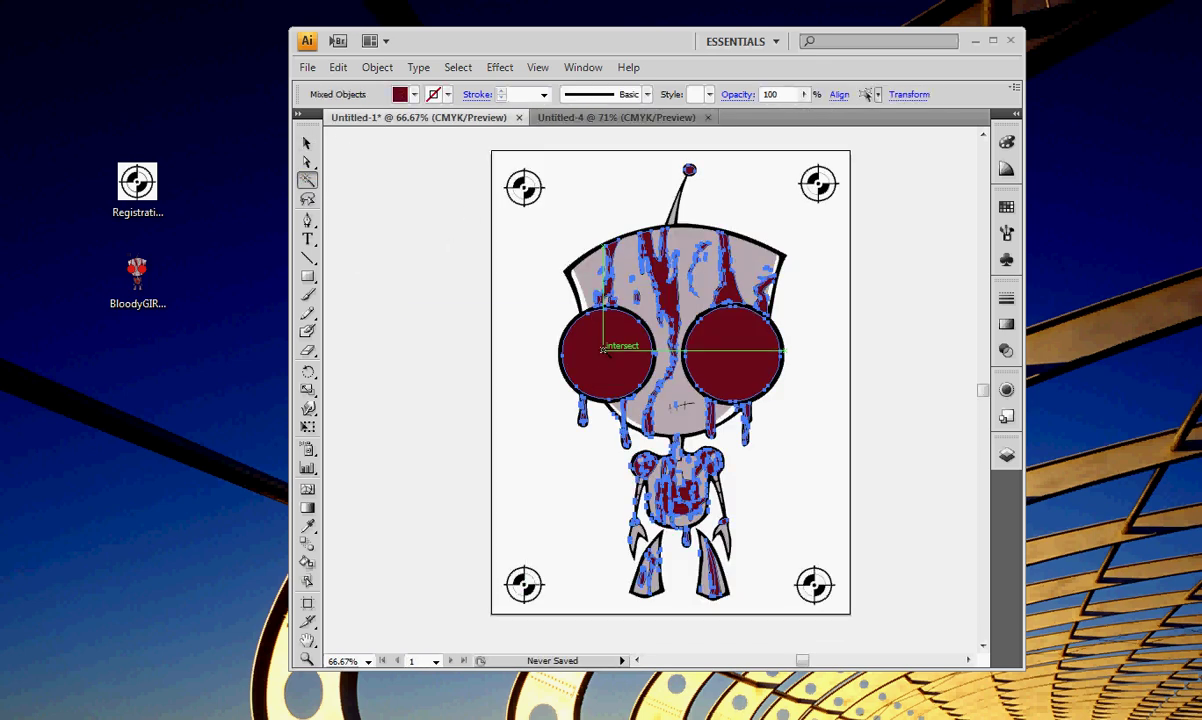
{"action": "left_click", "coordinate": [524, 186], "text": "shift"}
{"action": "left_click", "coordinate": [818, 183], "text": "shift"}
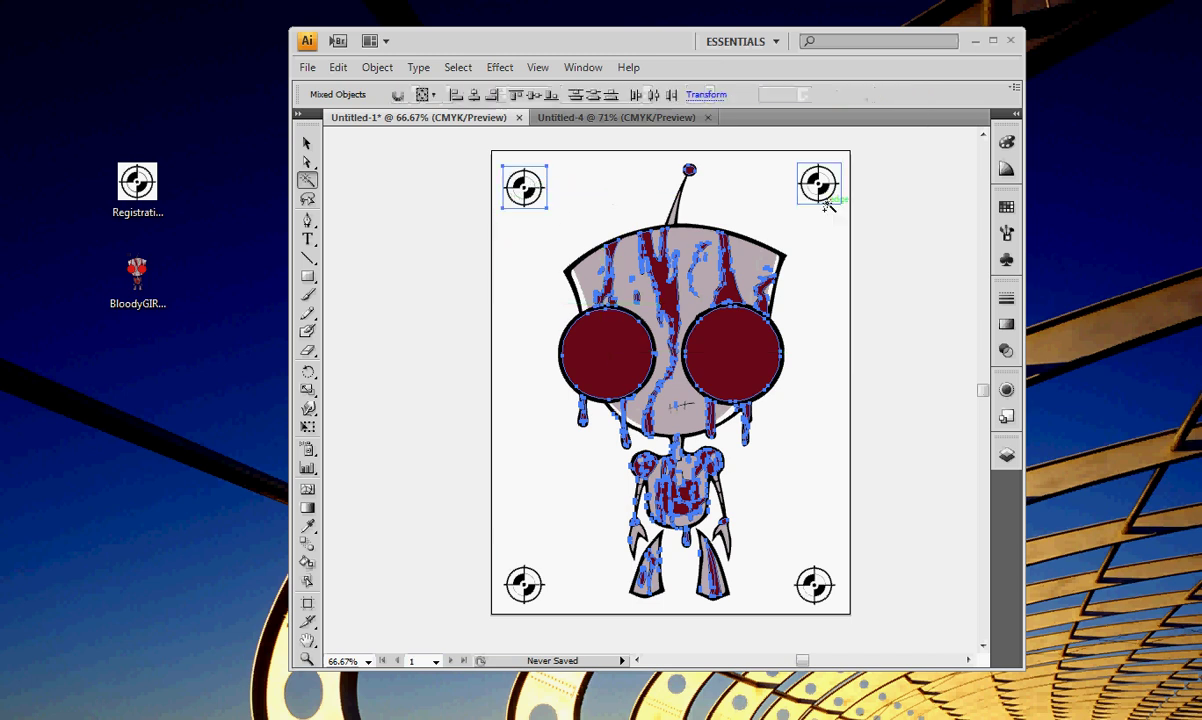
{"action": "left_click", "coordinate": [814, 585], "text": "shift"}
{"action": "left_click", "coordinate": [524, 585], "text": "shift"}
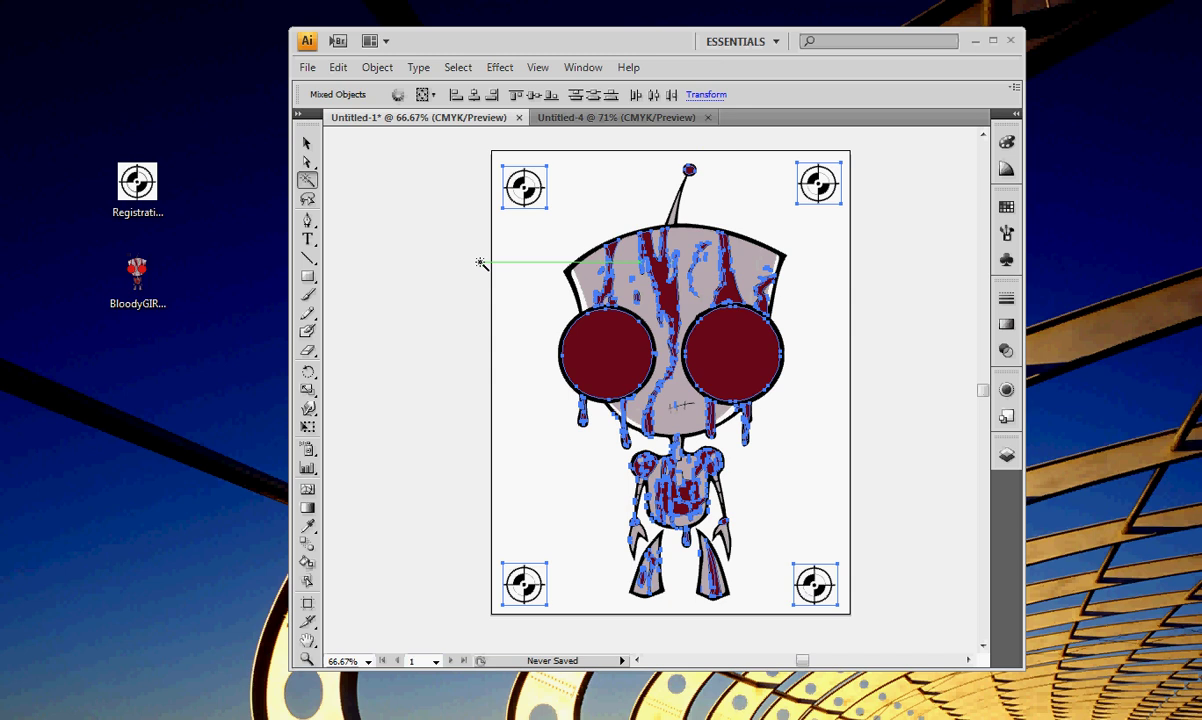
{"action": "left_click", "coordinate": [603, 120]}
{"action": "key", "text": "ctrl+v"}
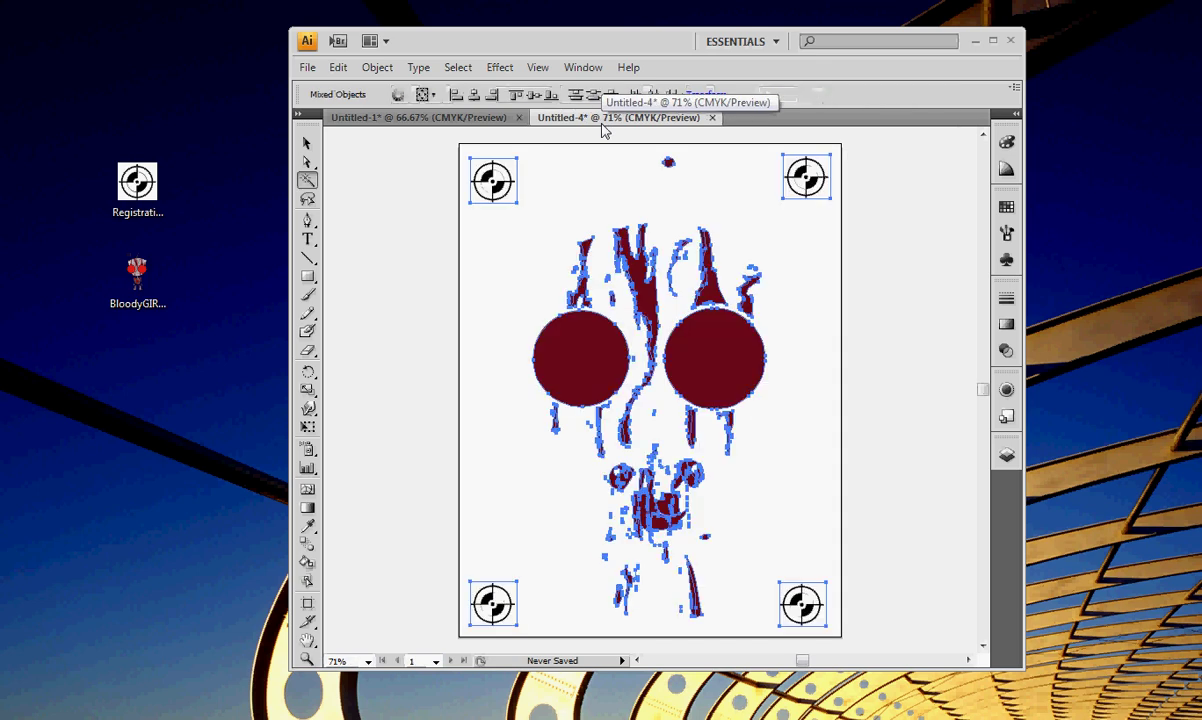
{"action": "left_click", "coordinate": [374, 258]}
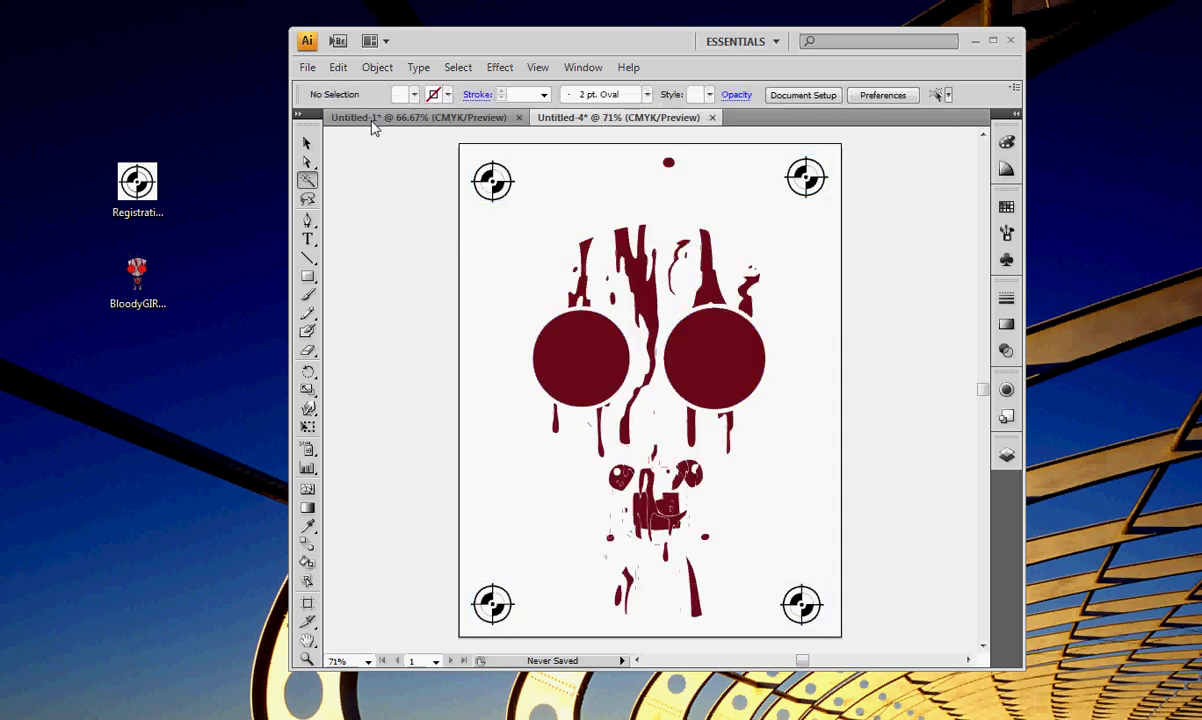
Create another new blank document, Untitled-5
{"action": "left_click", "coordinate": [307, 67]}
{"action": "left_click", "coordinate": [318, 88]}
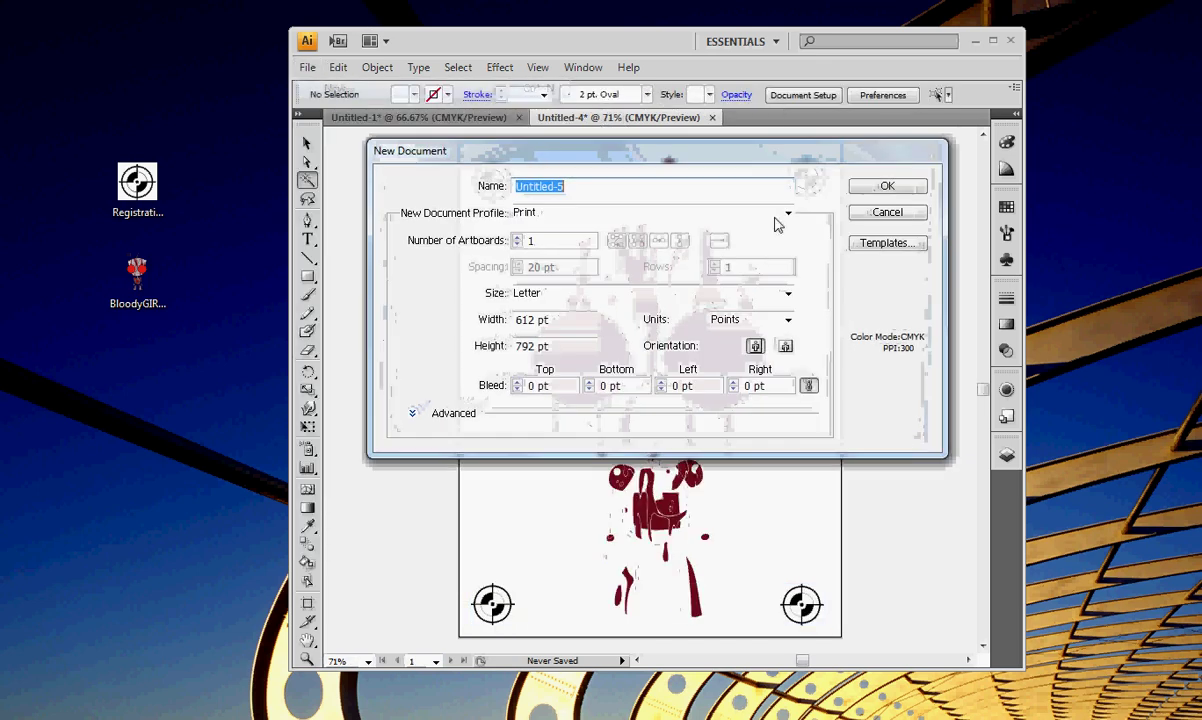
{"action": "left_click", "coordinate": [887, 187]}
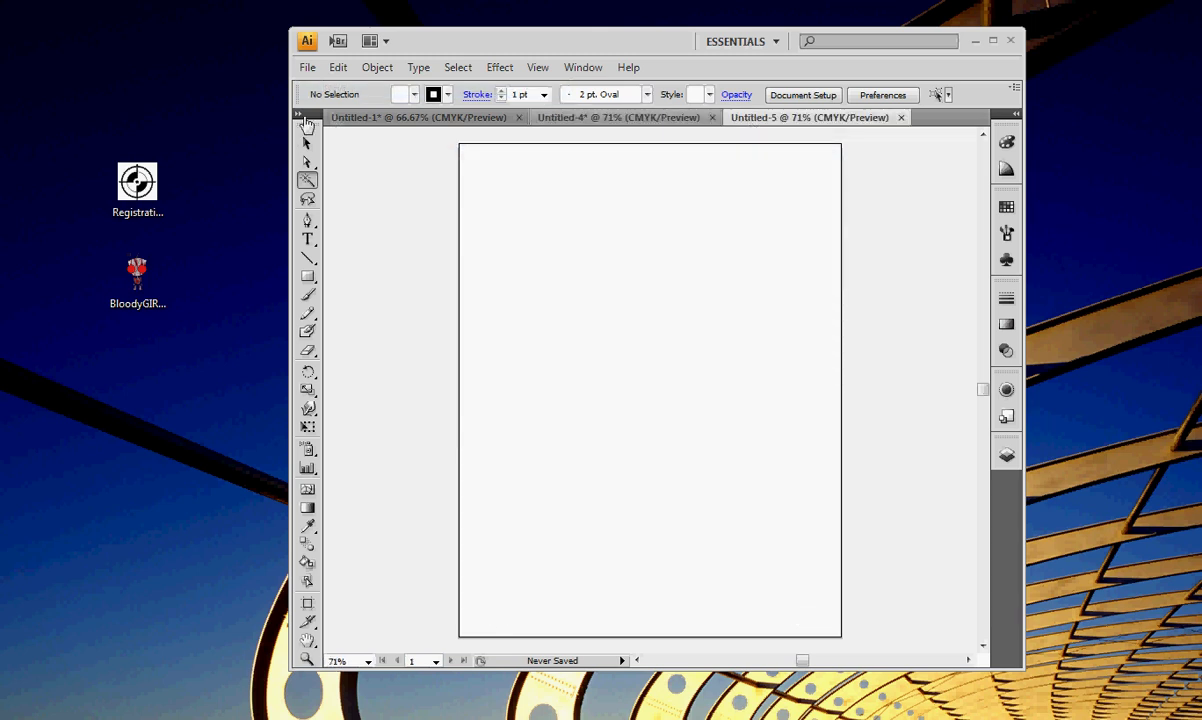
Select the gray shapes and registration marks in Untitled-1 and paste them into Untitled-5
{"action": "left_click", "coordinate": [366, 119]}
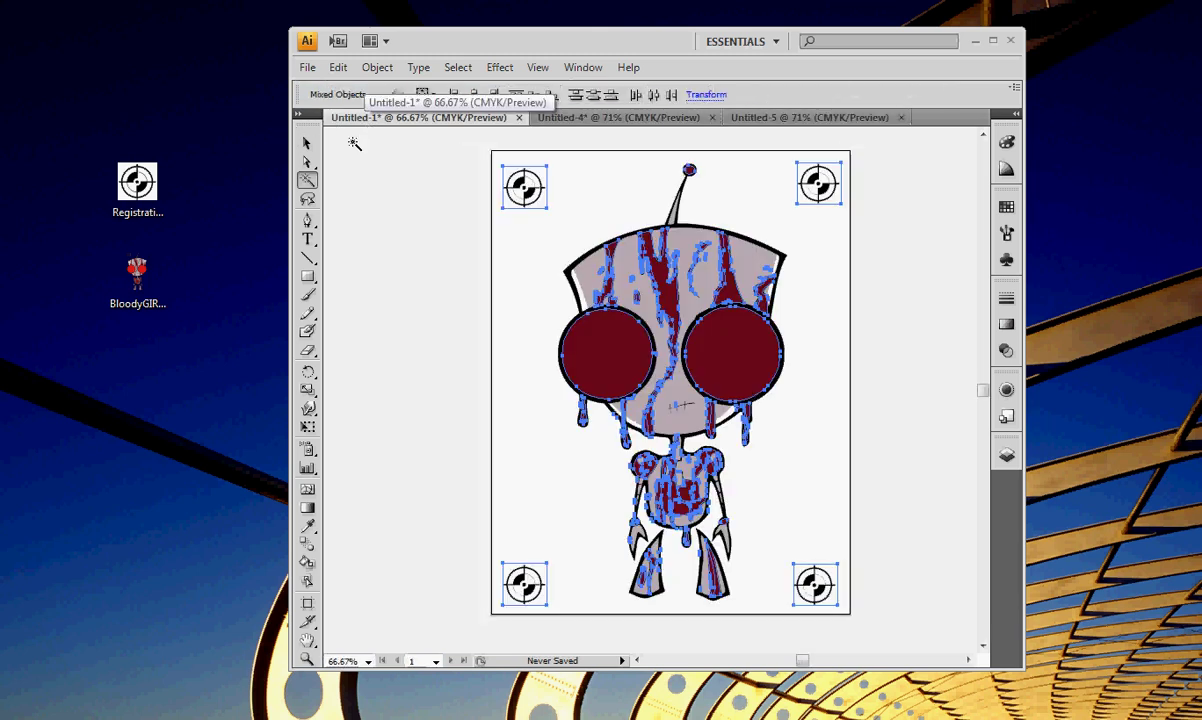
{"action": "left_click", "coordinate": [631, 302]}
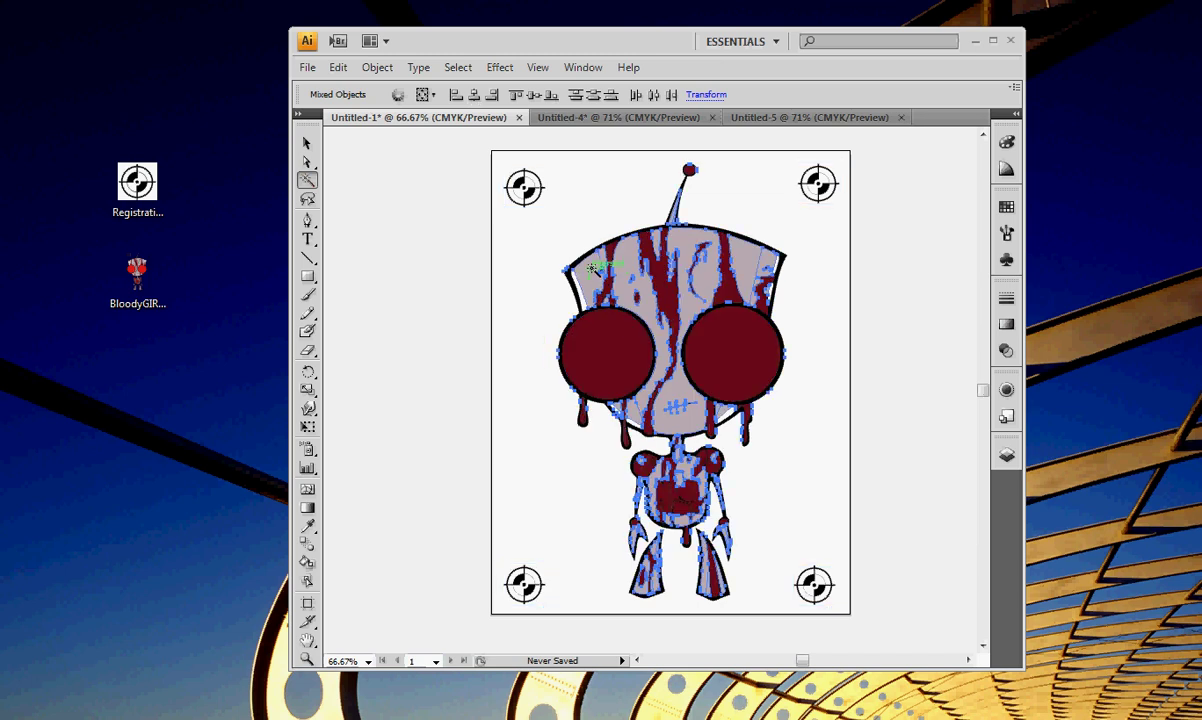
{"action": "left_click", "coordinate": [818, 183], "text": "shift"}
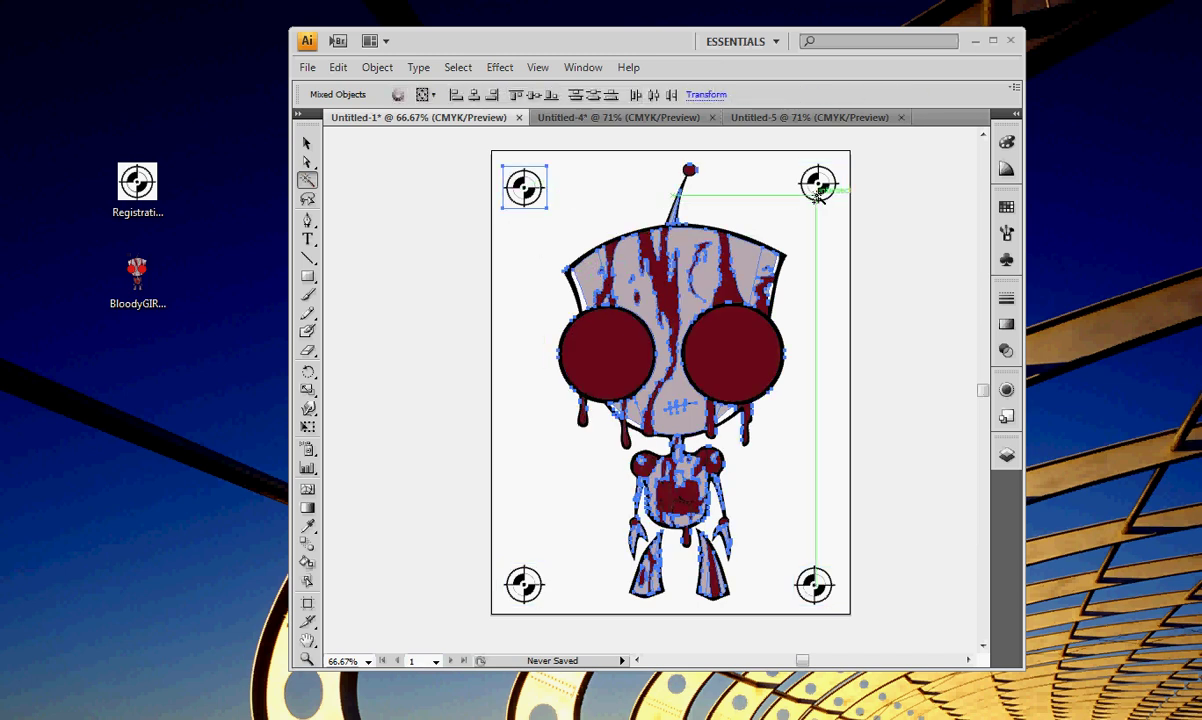
{"action": "left_click", "coordinate": [524, 585], "text": "shift"}
{"action": "left_click", "coordinate": [815, 585], "text": "shift"}
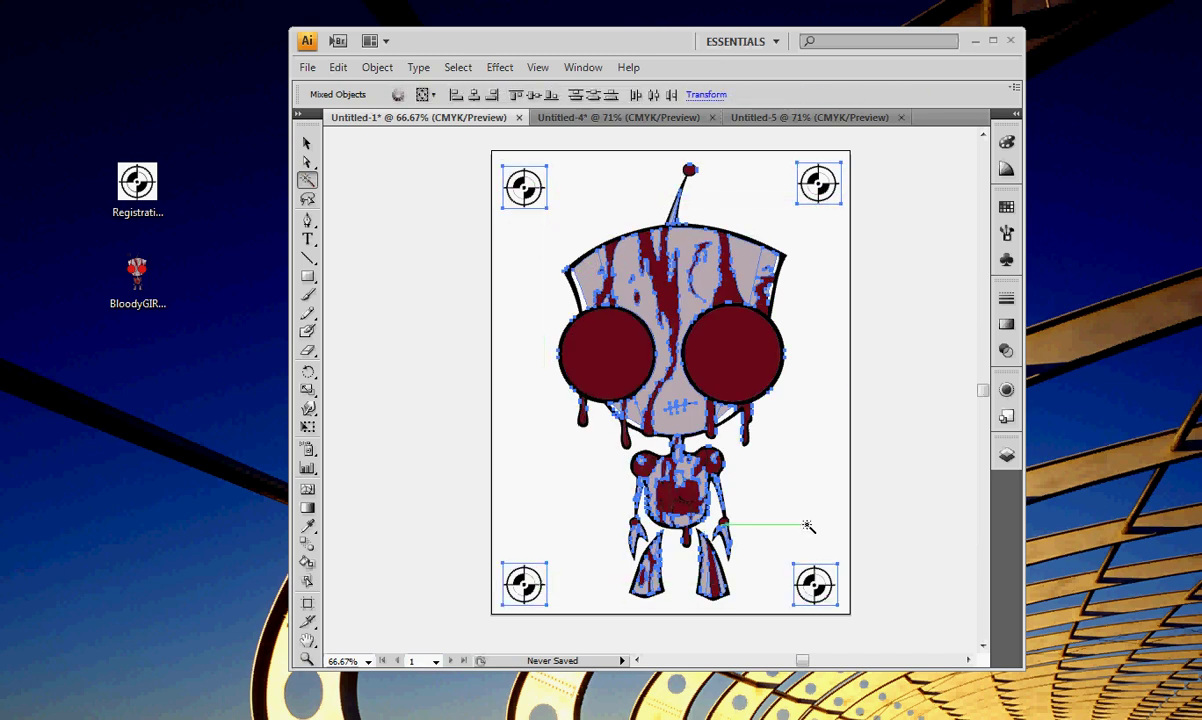
{"action": "left_click", "coordinate": [783, 197]}
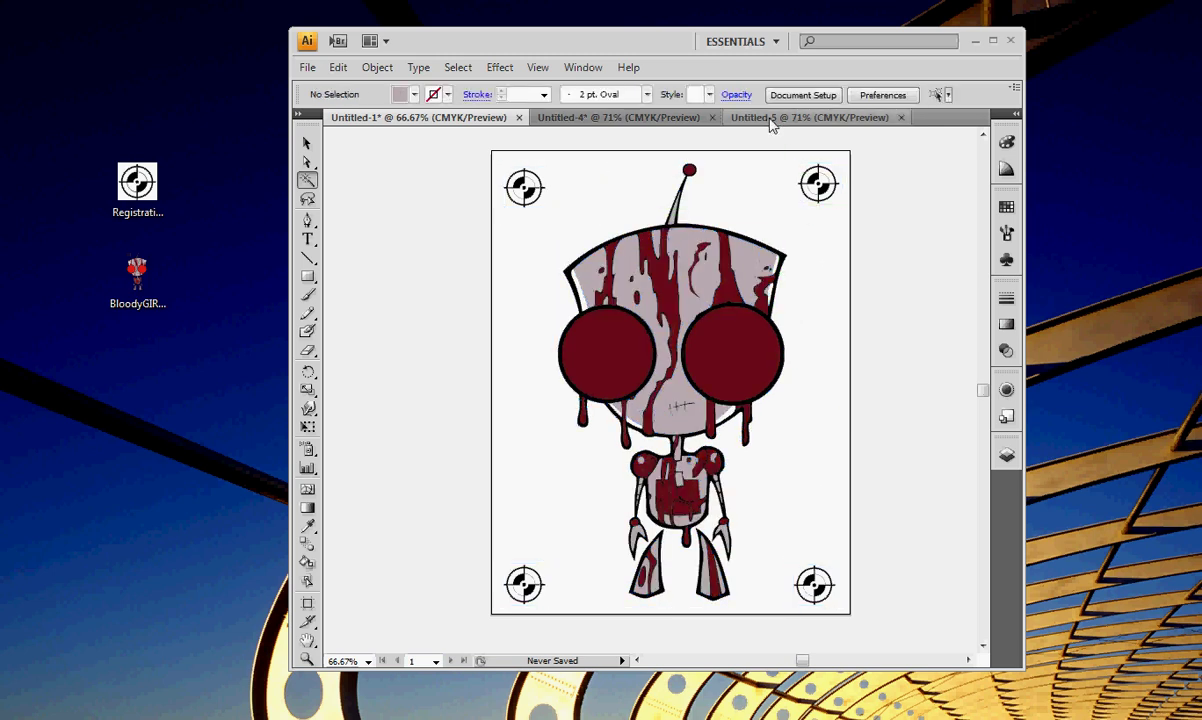
{"action": "left_click", "coordinate": [773, 118]}
{"action": "key", "text": "ctrl+v"}
{"action": "left_click", "coordinate": [408, 255]}
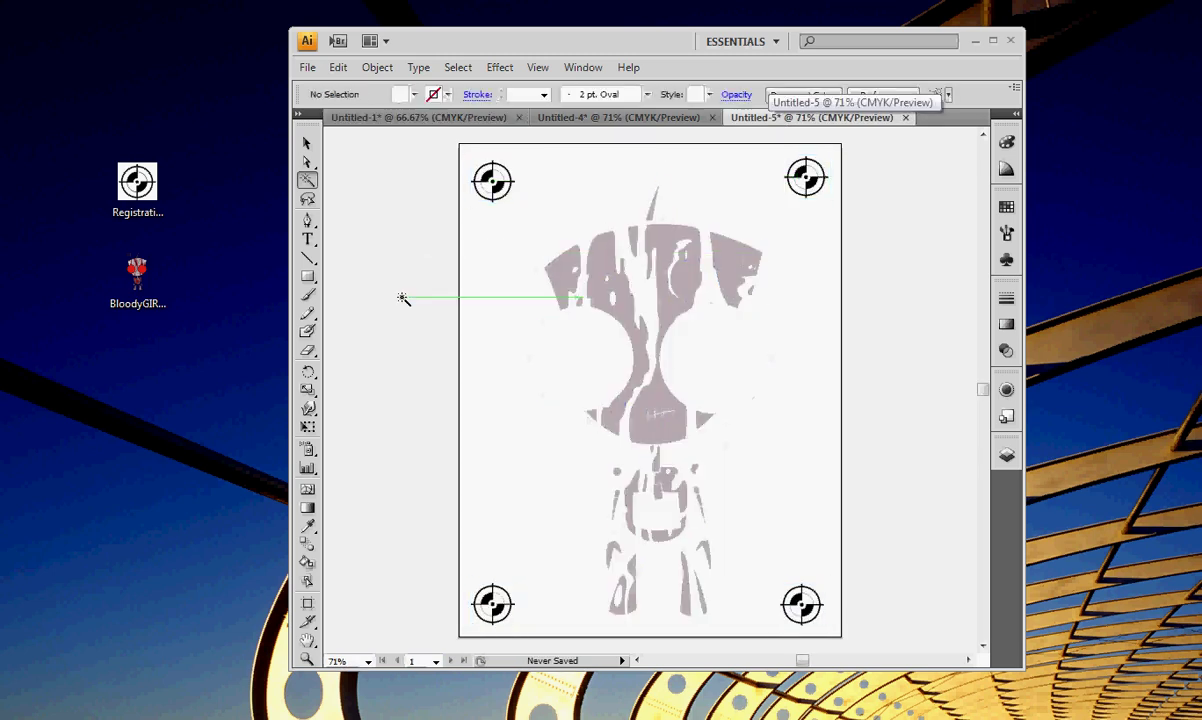
Fill all the gray shapes in Untitled-5 with black from the Color panel
{"action": "left_click", "coordinate": [560, 266]}
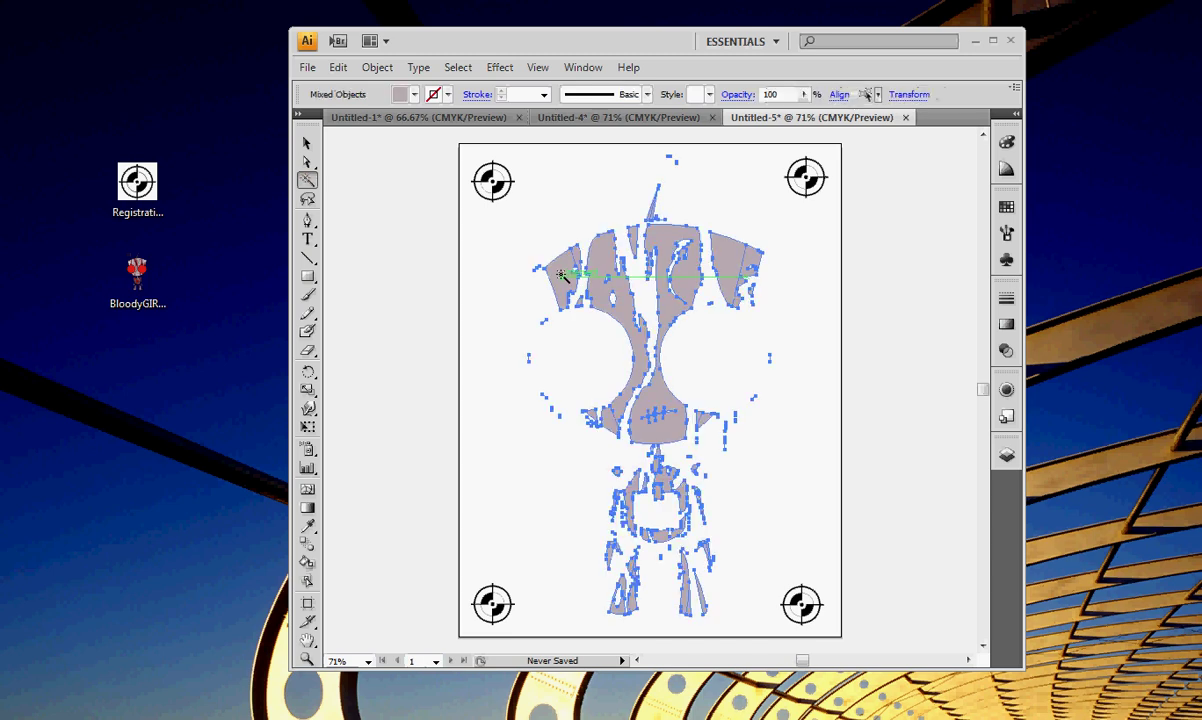
{"action": "left_click", "coordinate": [1006, 141]}
{"action": "left_click", "coordinate": [985, 213]}
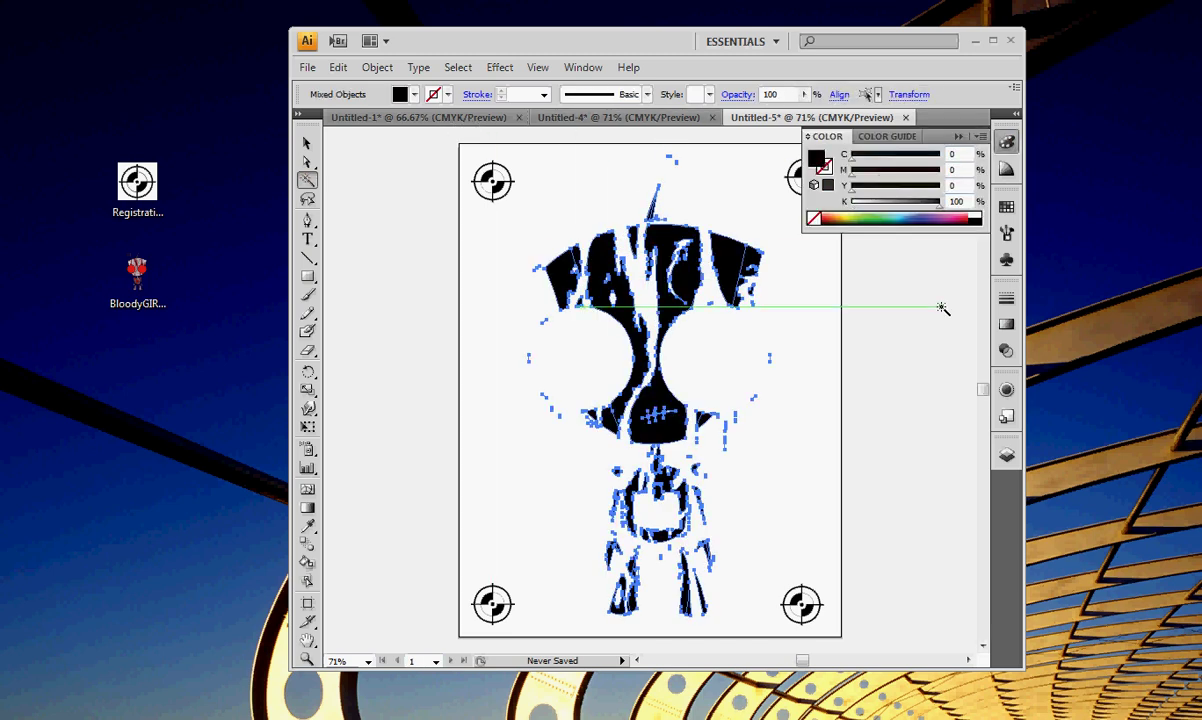
{"action": "left_click", "coordinate": [944, 309]}
Fill all the dark-red shapes in Untitled-4 with black
{"action": "left_click", "coordinate": [583, 118]}
{"action": "left_click", "coordinate": [614, 376]}
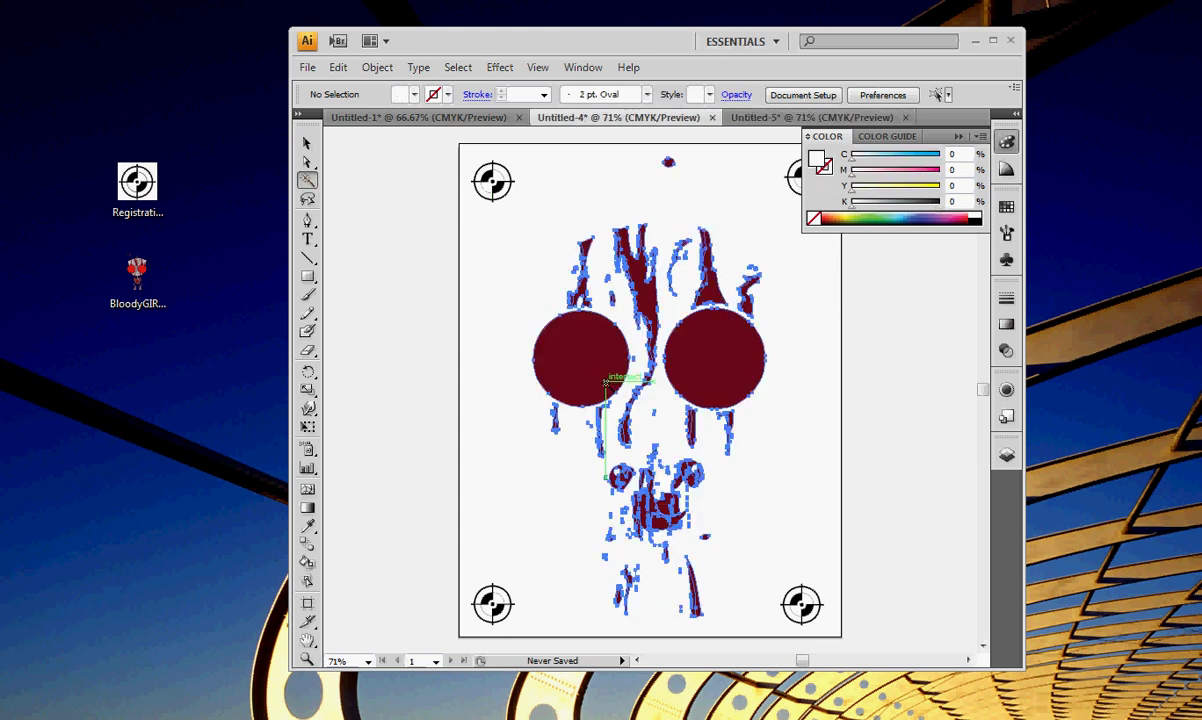
{"action": "left_click", "coordinate": [976, 216]}
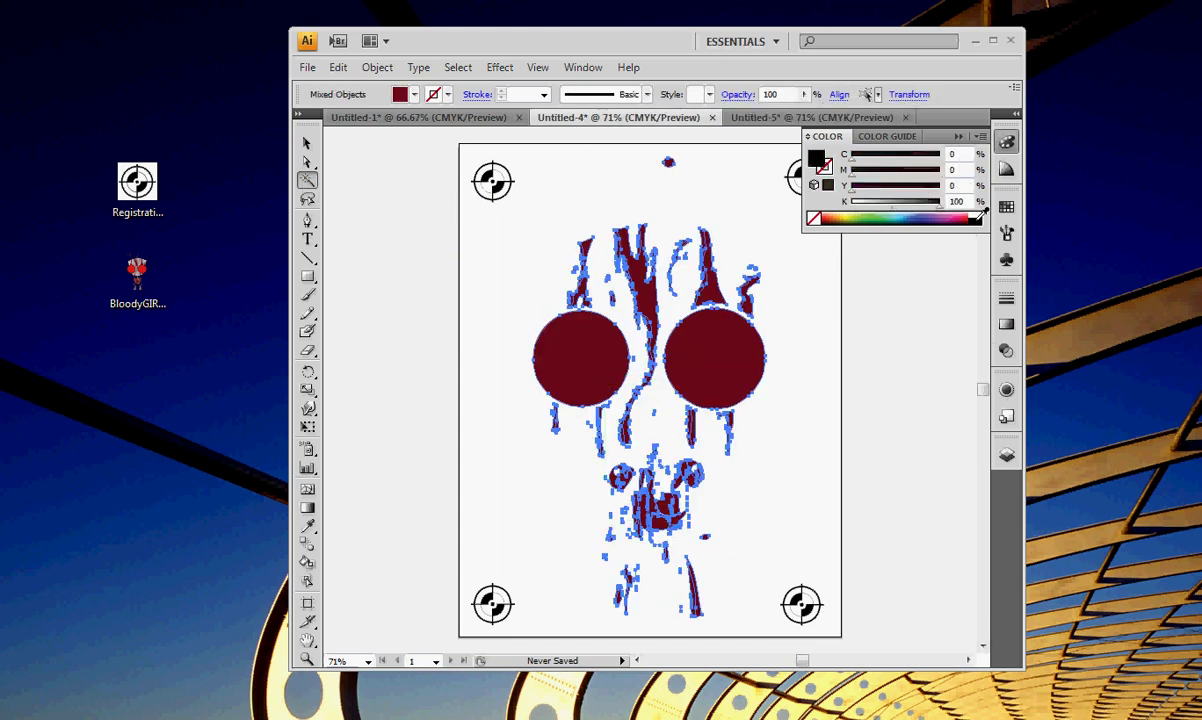
{"action": "left_click", "coordinate": [899, 335]}
{"action": "left_click", "coordinate": [351, 119]}
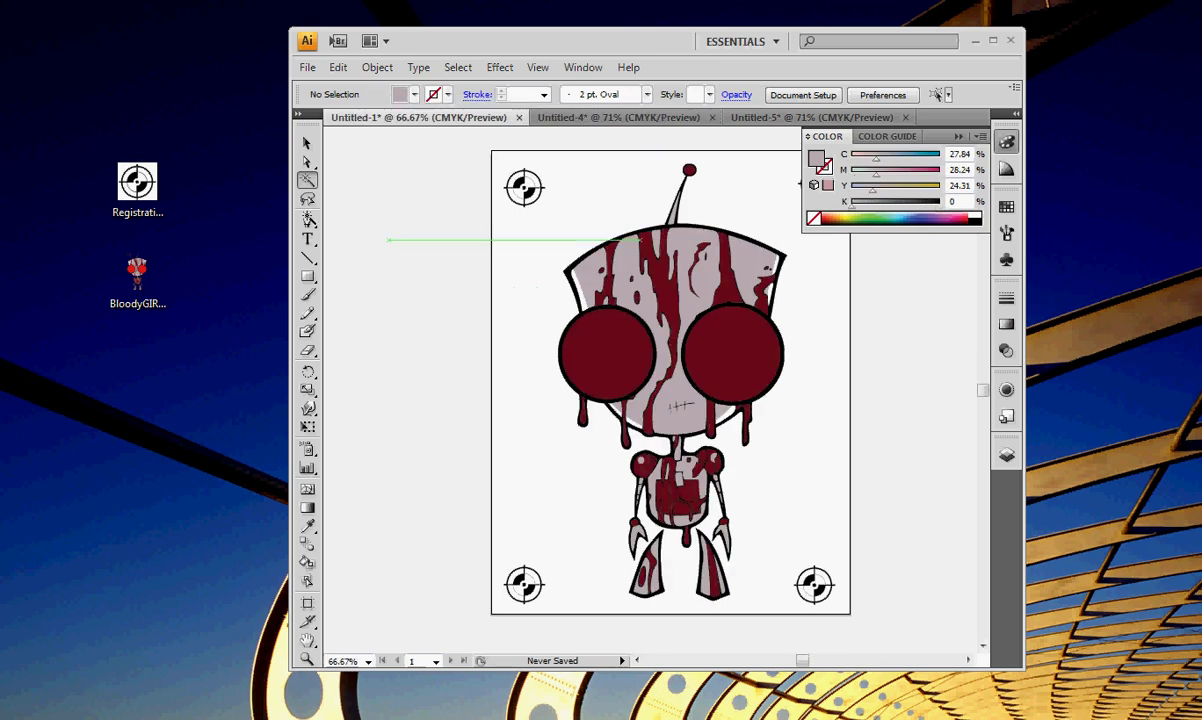
Delete all the dark-red and gray fill shapes from Untitled-1 with the Magic Wand
{"action": "left_click", "coordinate": [308, 181]}
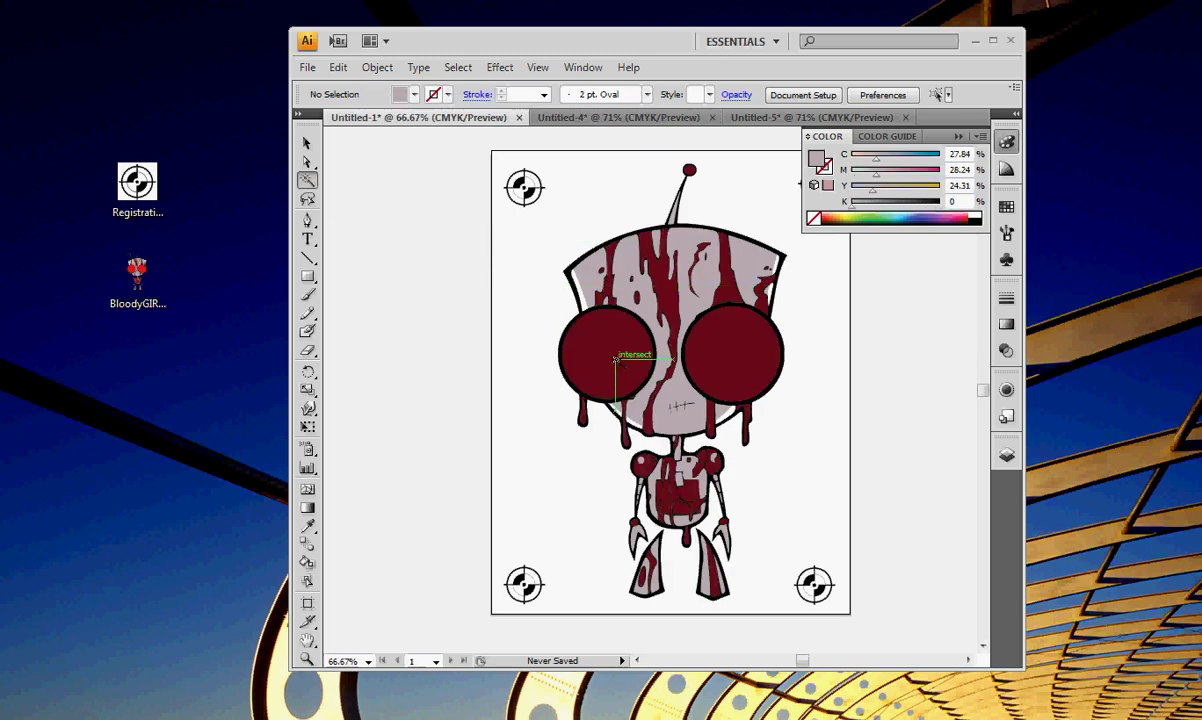
{"action": "left_click", "coordinate": [616, 360]}
{"action": "key", "text": "Delete"}
{"action": "left_click", "coordinate": [575, 268]}
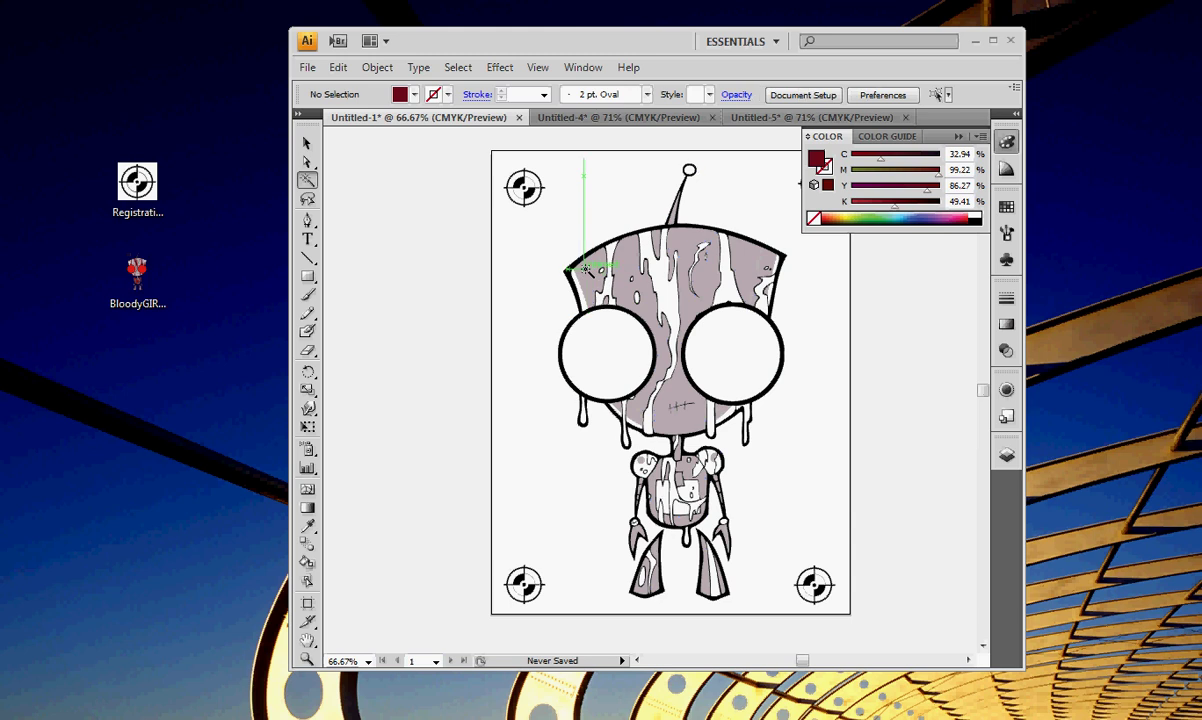
{"action": "key", "text": "Delete"}
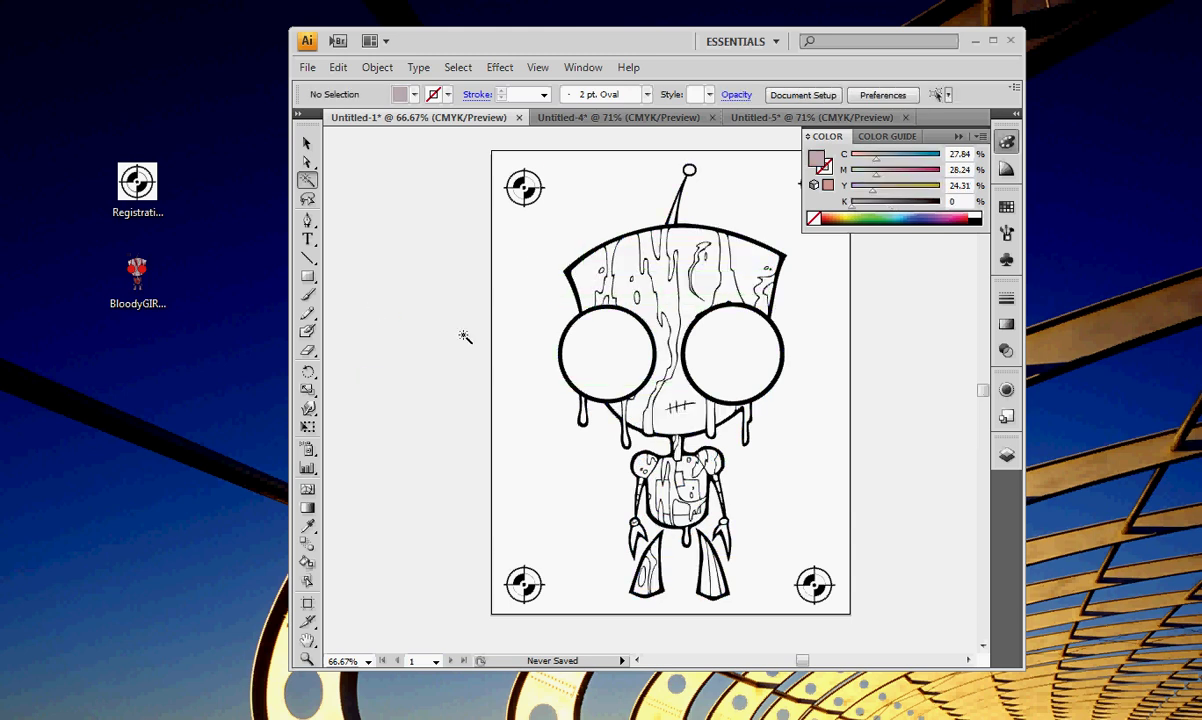
Collapse the Color panel and switch to the next separation document
{"action": "left_click", "coordinate": [981, 138]}
{"action": "left_click", "coordinate": [926, 137]}
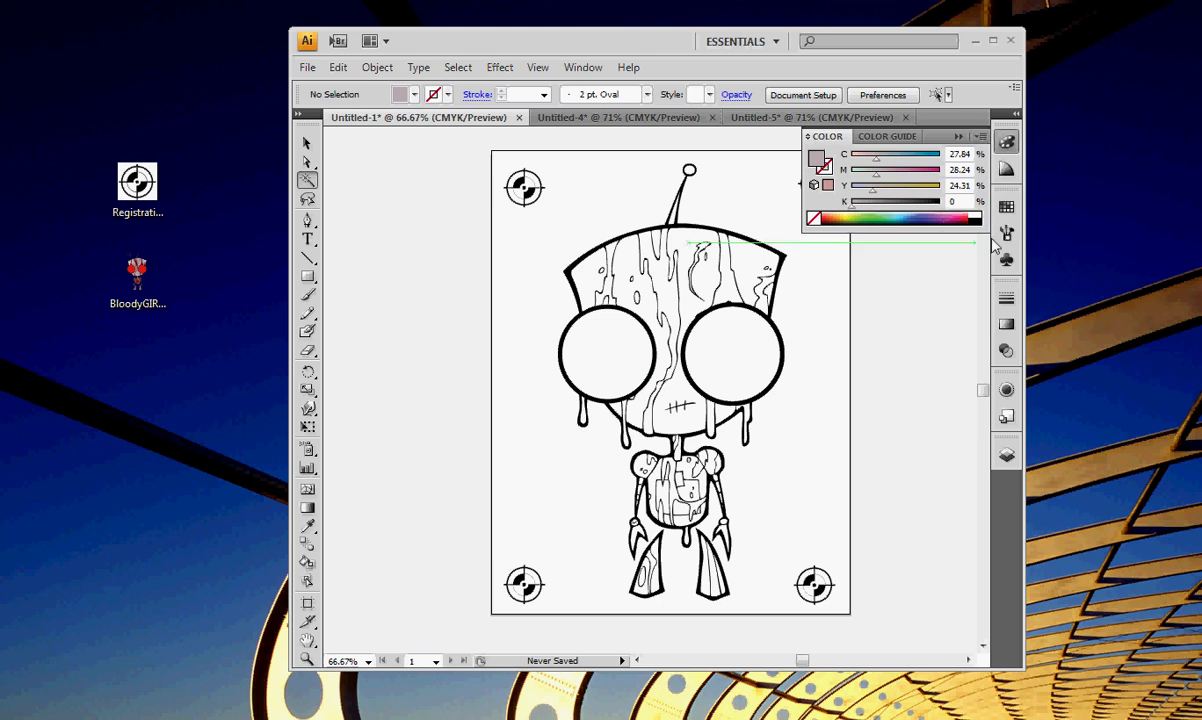
{"action": "left_click", "coordinate": [901, 317]}
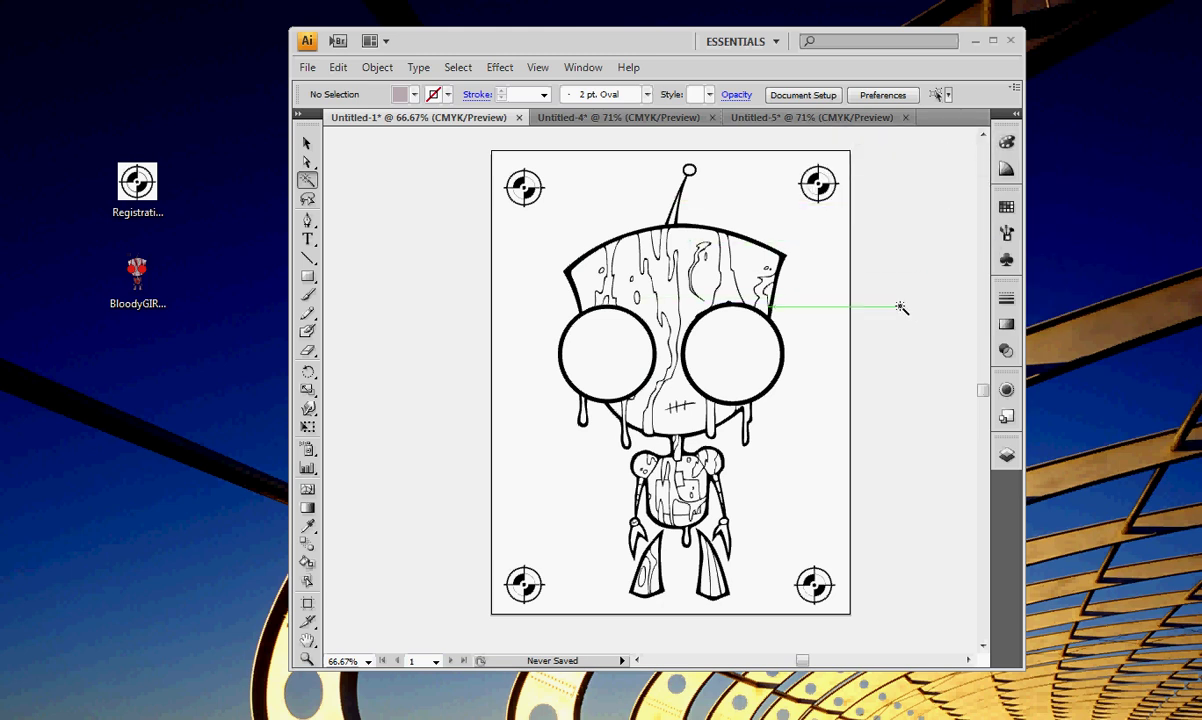
{"action": "left_click", "coordinate": [578, 118]}
Check the Untitled-5 separation, then return to the Untitled-1 black line art with registration marks
{"action": "left_click", "coordinate": [765, 118]}
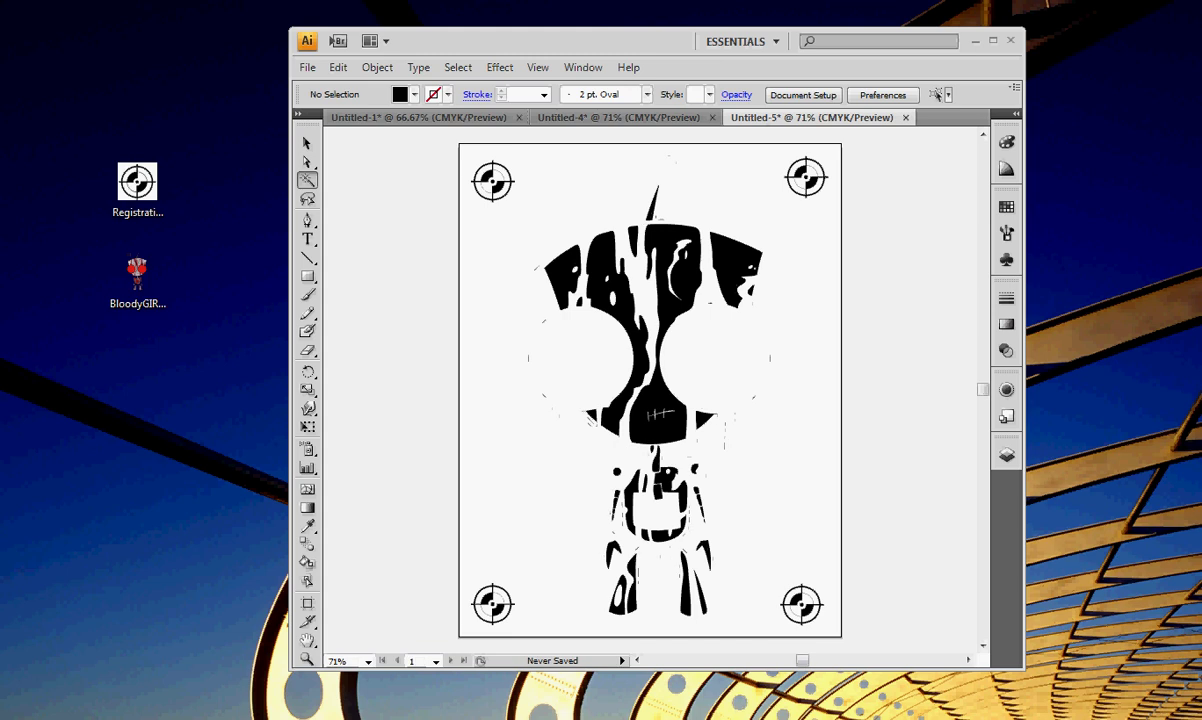
{"action": "left_click", "coordinate": [415, 117]}
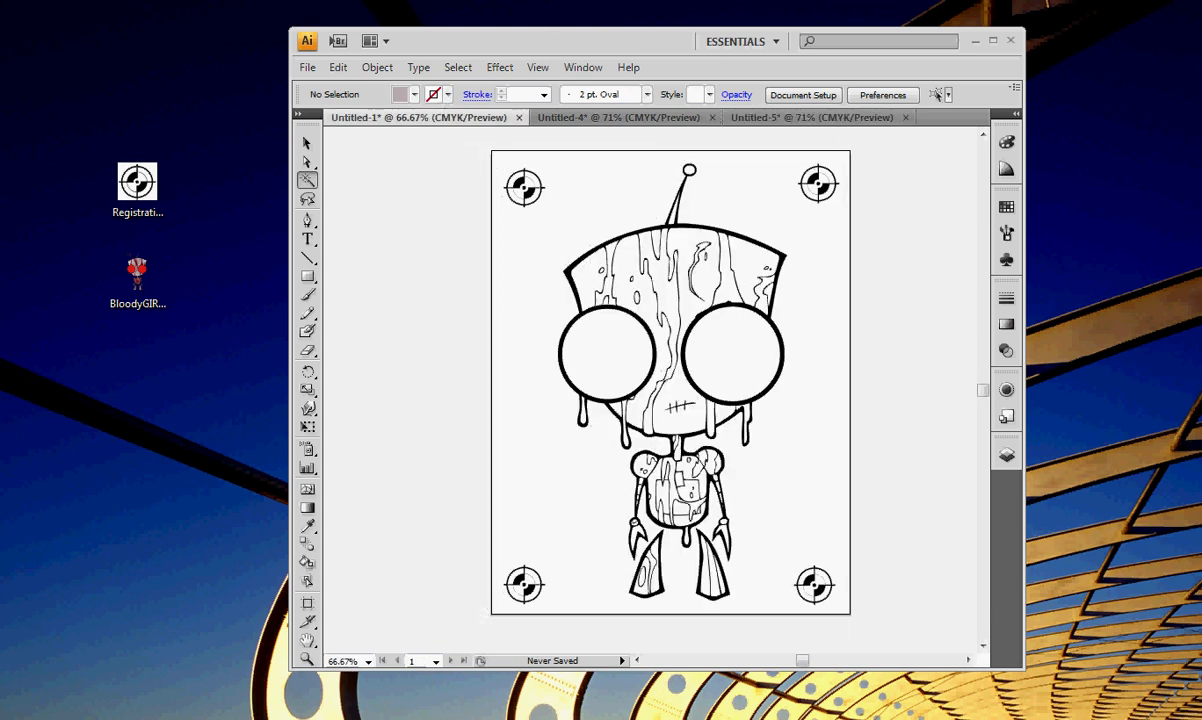